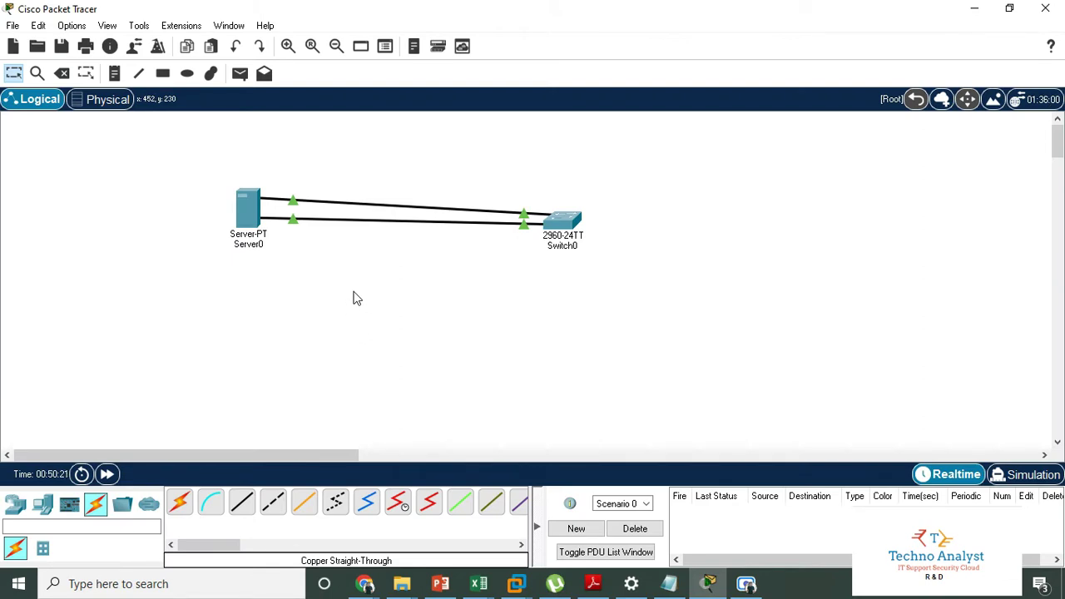
# Step: Inspect the physical device view of Server0, dismissing the application error, and close the device window
pyautogui.click(245, 218)
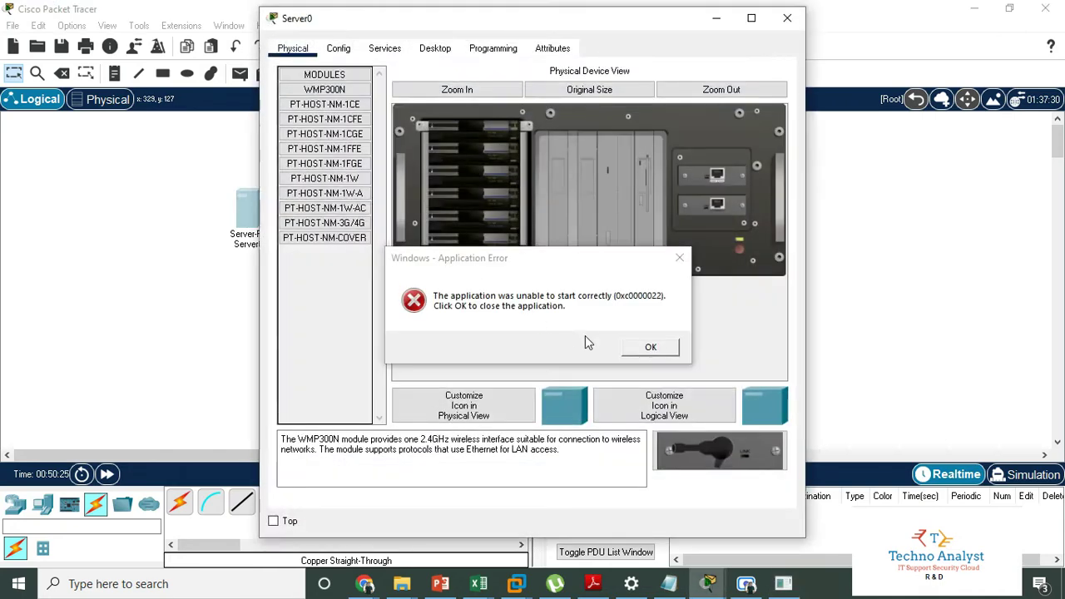
pyautogui.click(645, 350)
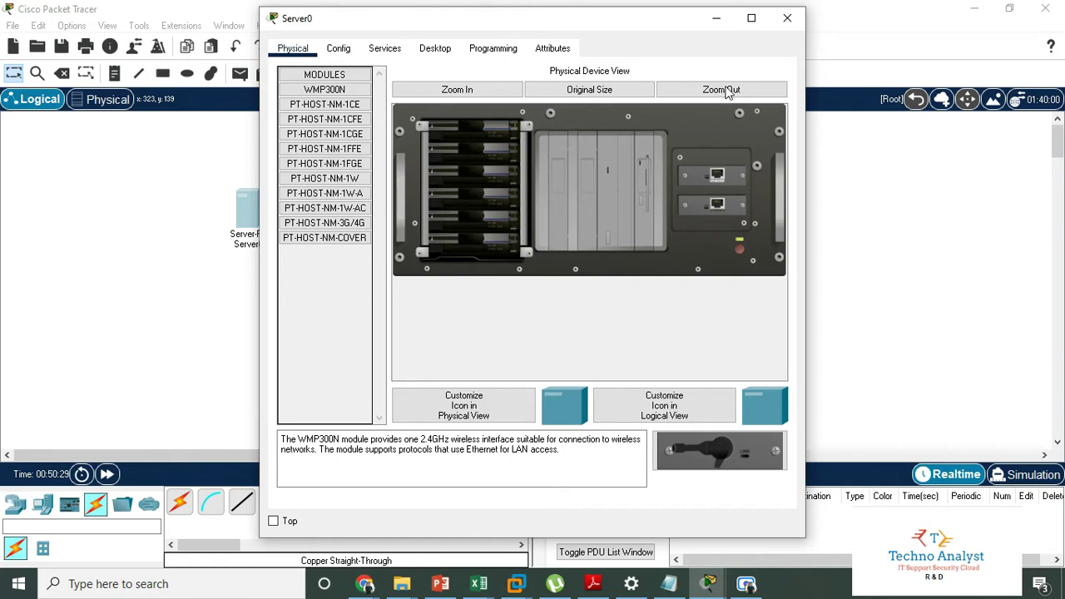
pyautogui.click(787, 19)
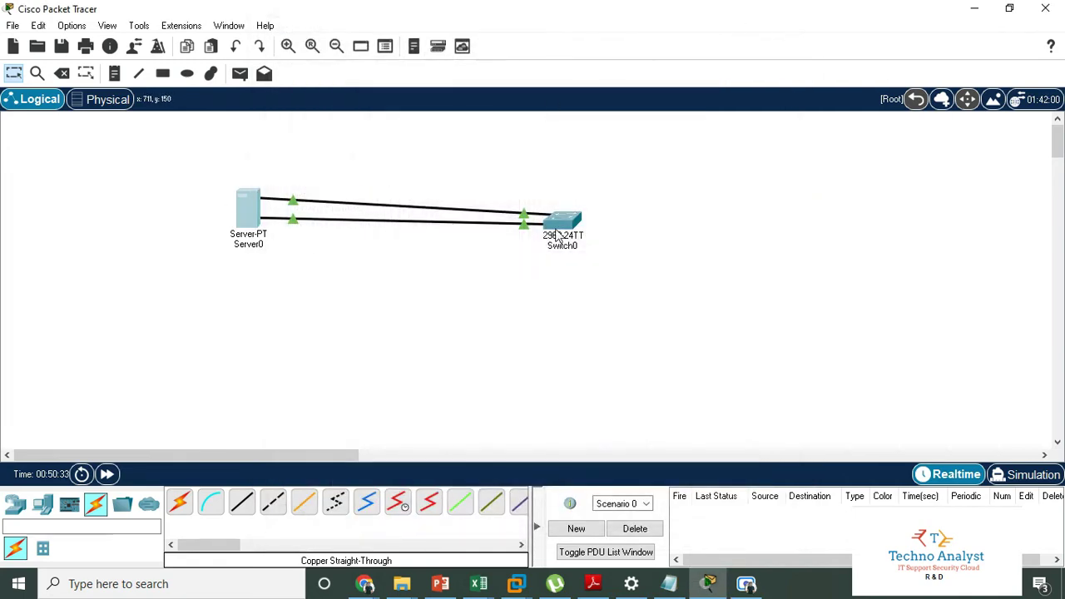
# Step: Delete the upper cable between Server0 and Switch0
pyautogui.moveTo(558, 237)
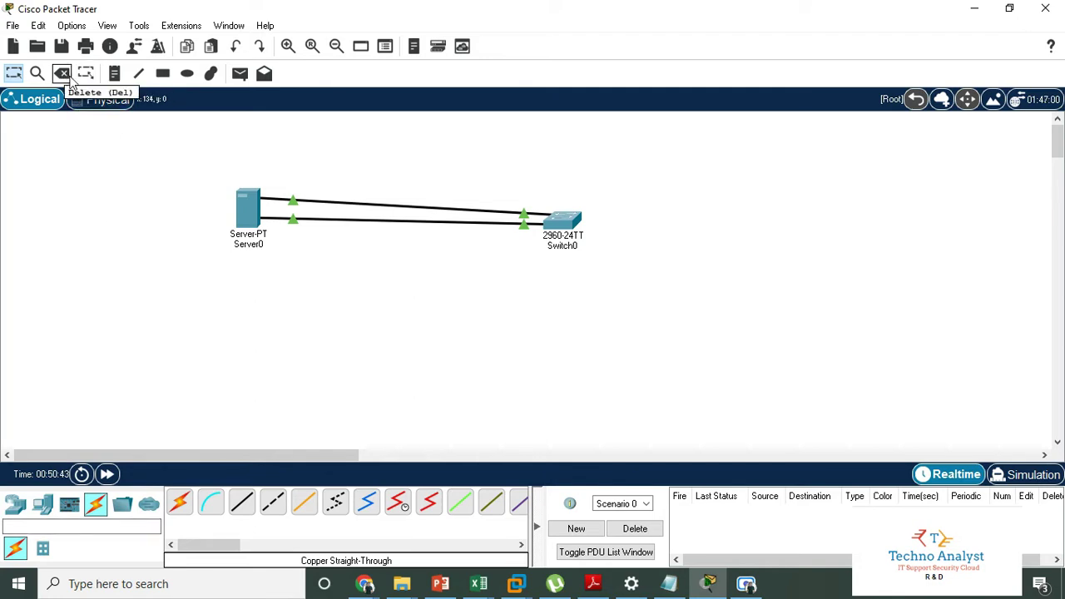
pyautogui.click(64, 76)
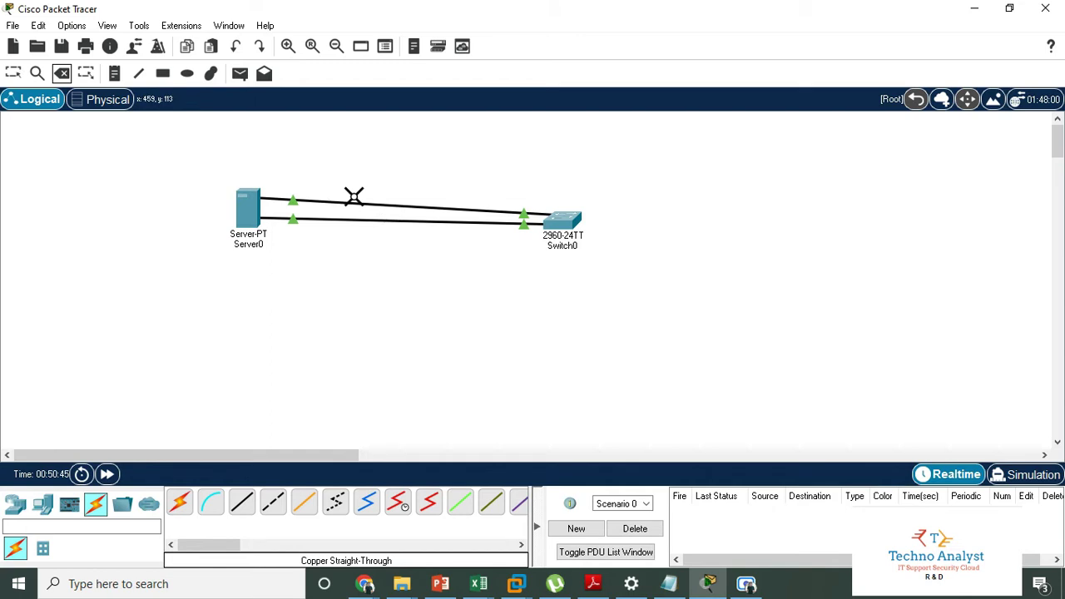
pyautogui.click(311, 201)
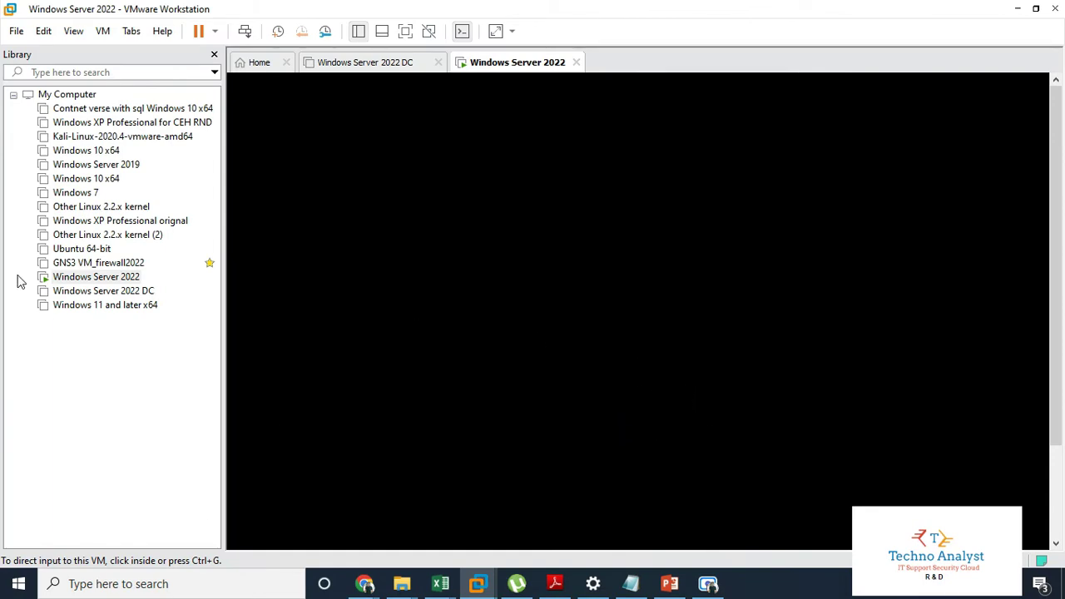
# Step: In VMware Workstation, open the Windows Server 2022 virtual machine's settings and show its network adapter configuration
pyautogui.click(610, 324)
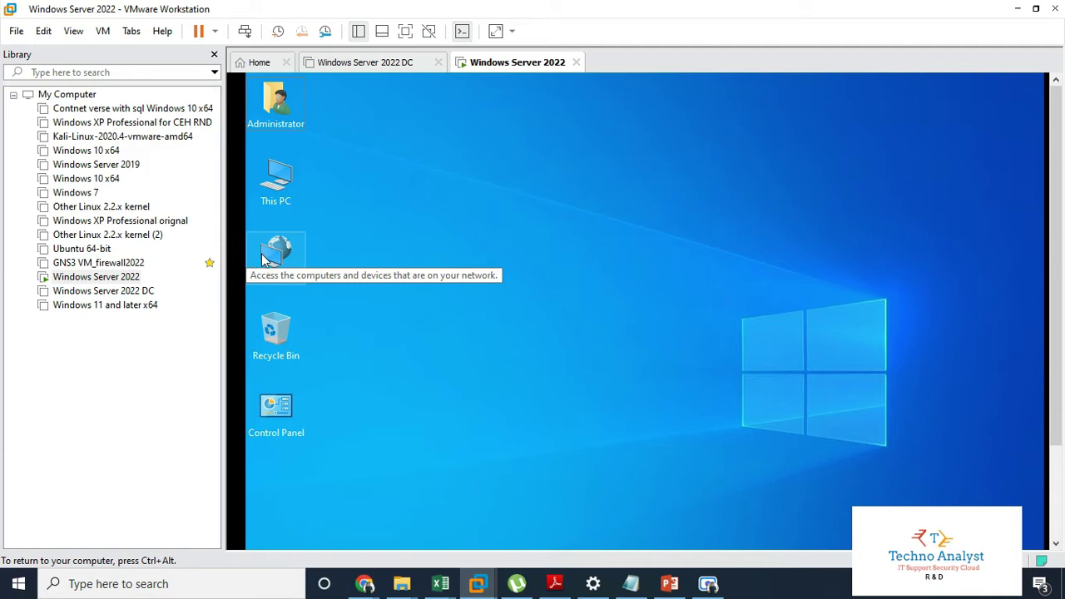
pyautogui.hotkey('ctrl', 'alt')
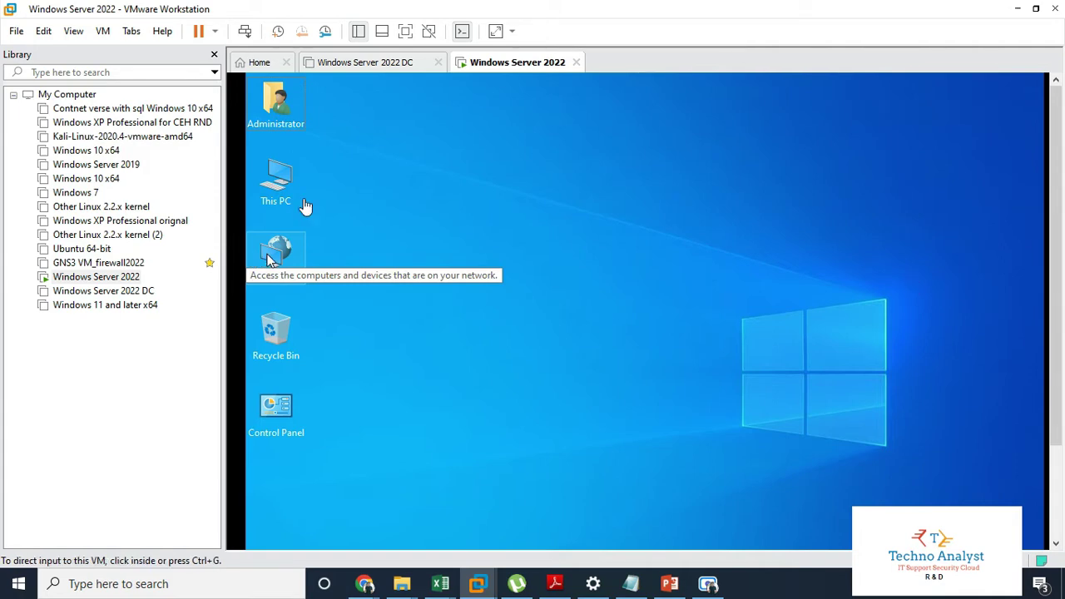
pyautogui.rightClick(103, 281)
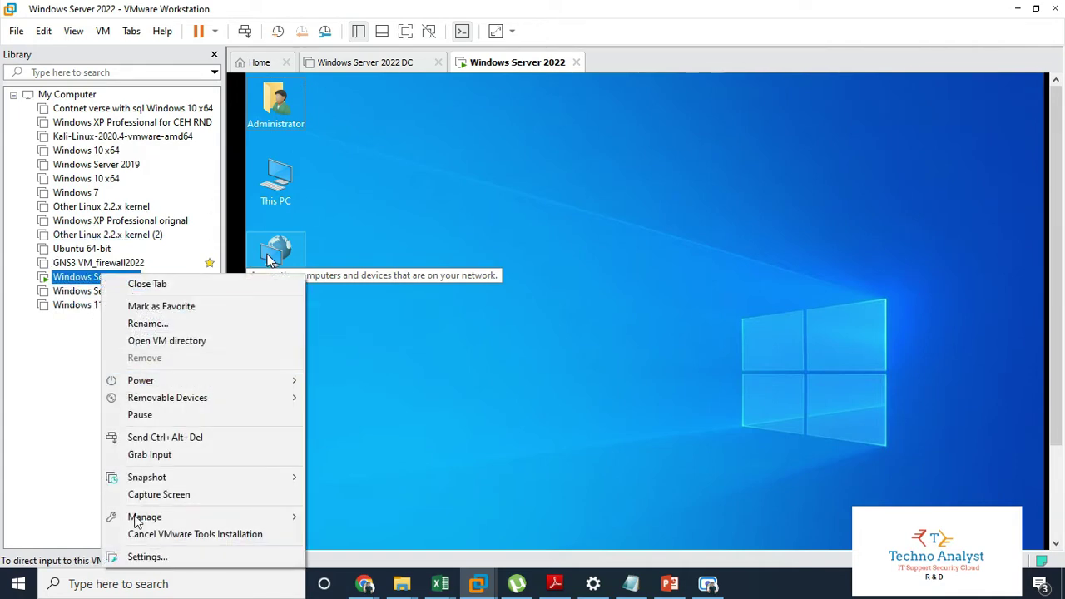
pyautogui.click(147, 557)
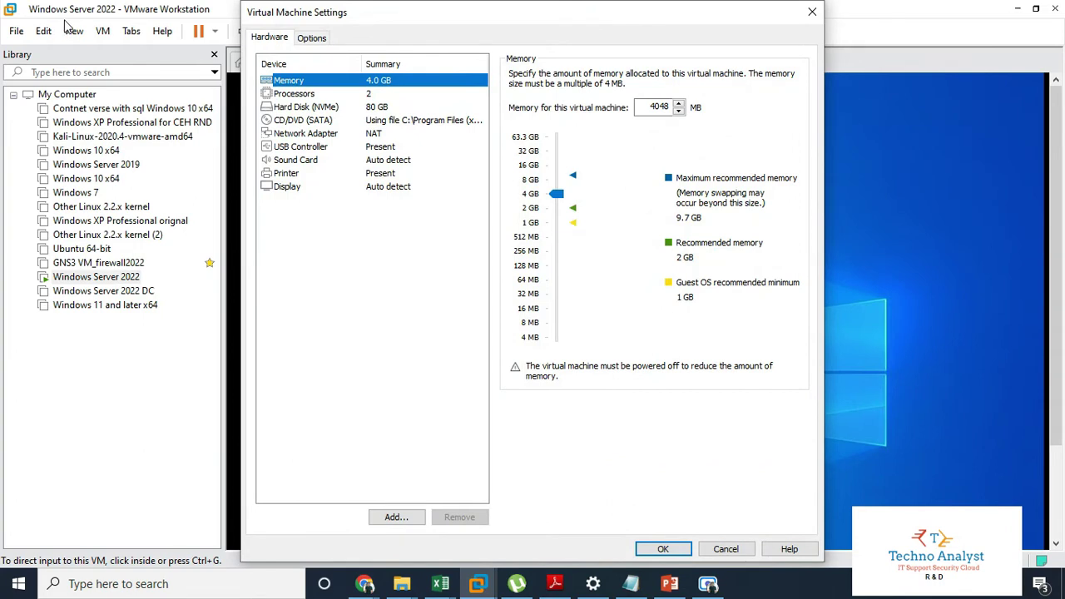
pyautogui.click(299, 135)
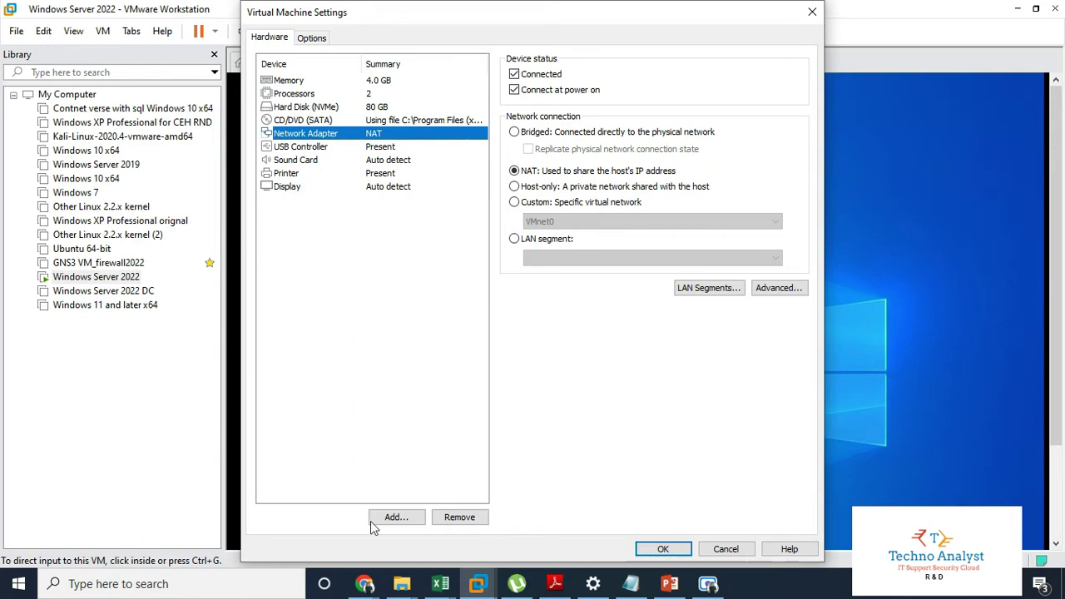
# Step: Add a second network adapter using NAT to the virtual machine, apply the settings and dismiss the removable devices hint
pyautogui.click(411, 518)
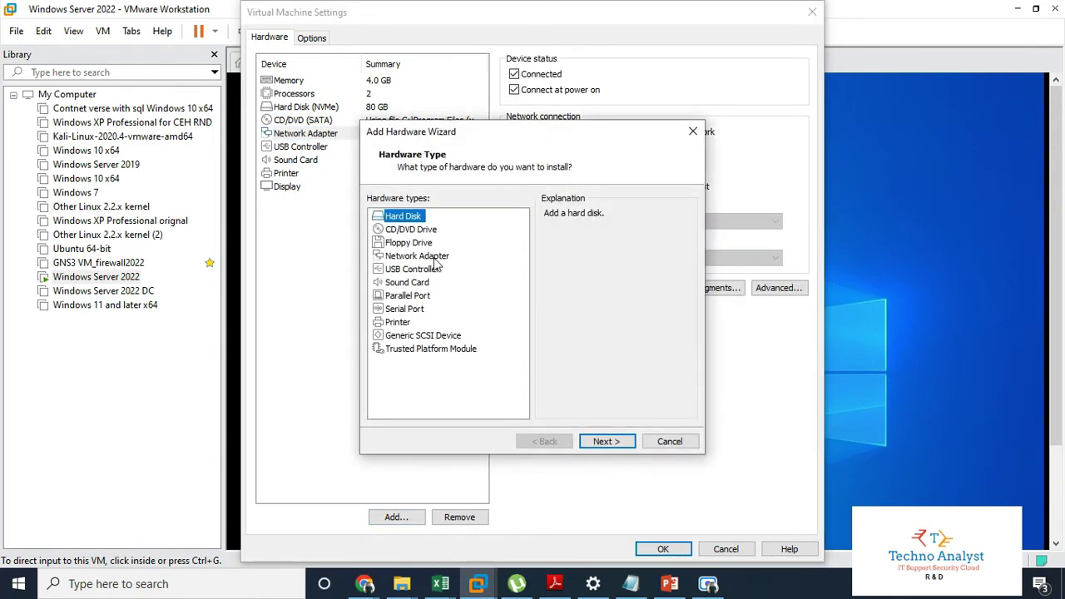
pyautogui.click(435, 258)
pyautogui.click(606, 441)
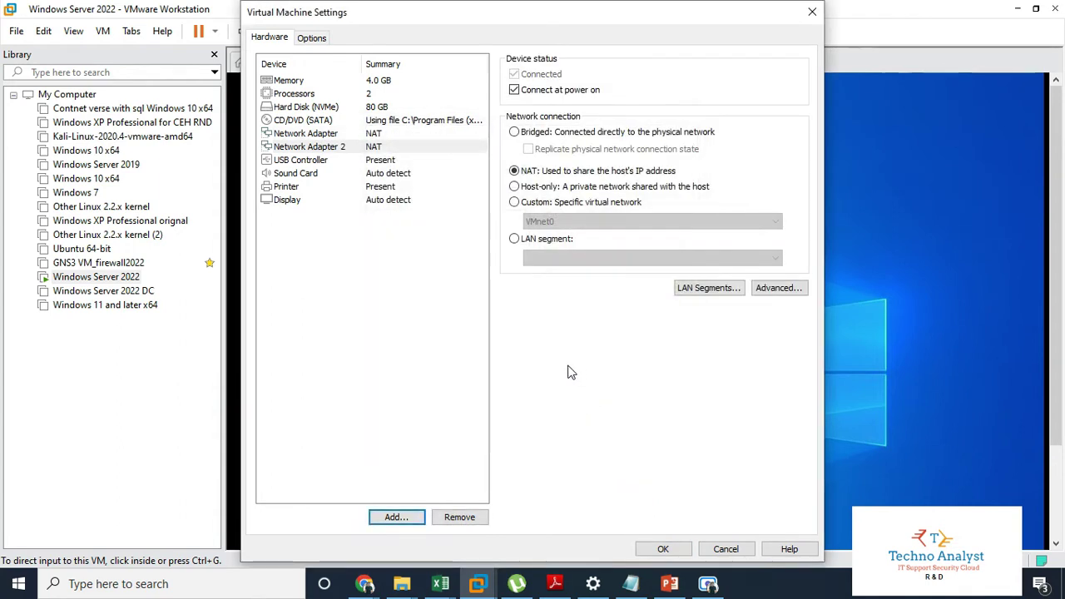
pyautogui.click(308, 135)
pyautogui.click(310, 148)
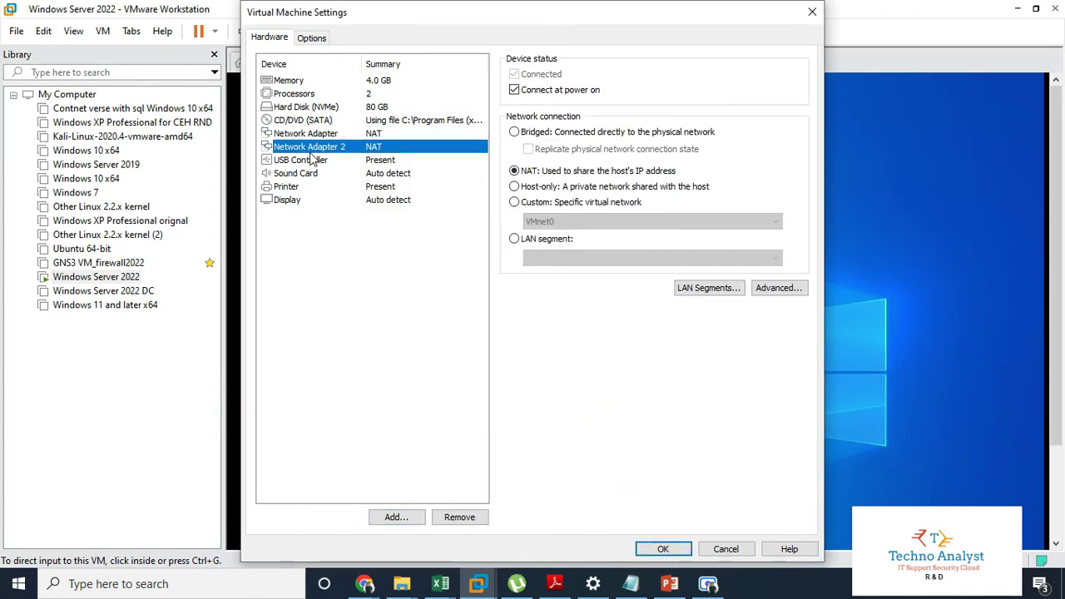
pyautogui.moveTo(672, 550); pyautogui.dragTo(500, 185)
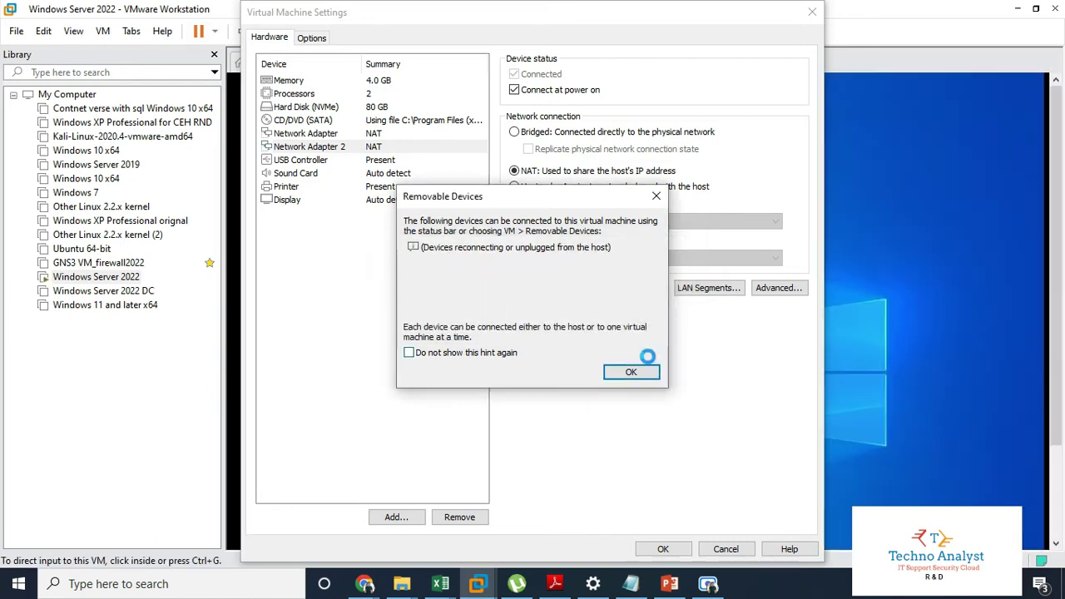
pyautogui.click(630, 371)
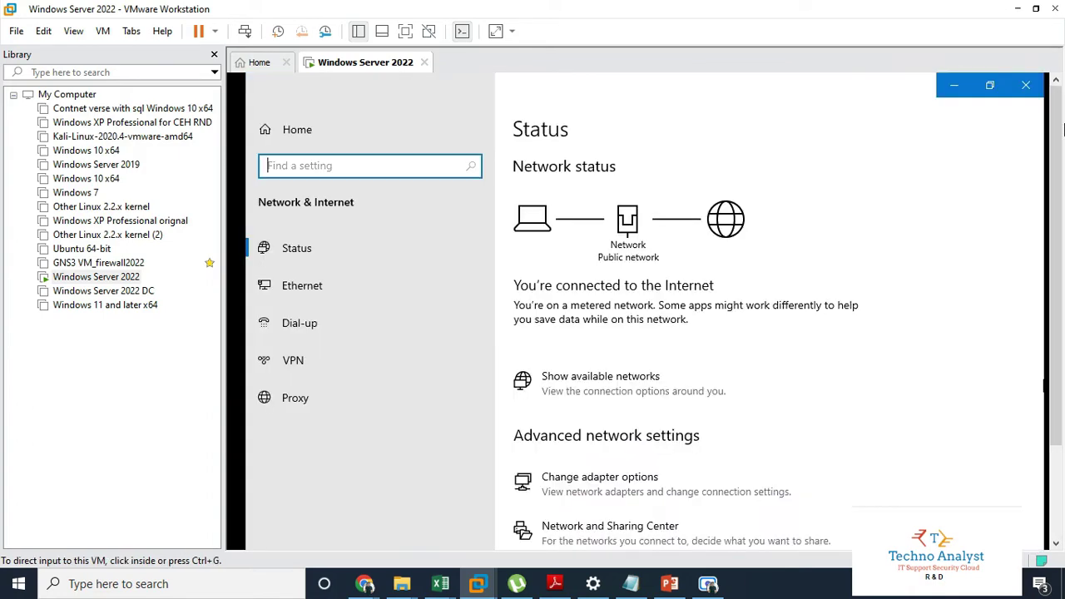
# Step: Open the adapter options from the guest's network status settings to list its network connections
pyautogui.scroll(-3, 1057, 160)
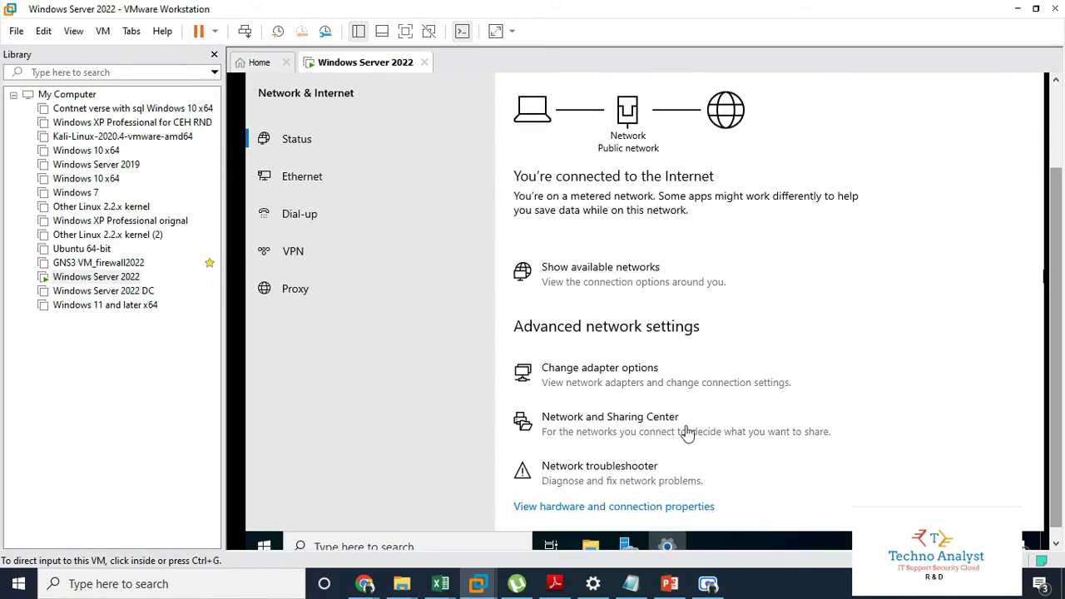
pyautogui.click(587, 376)
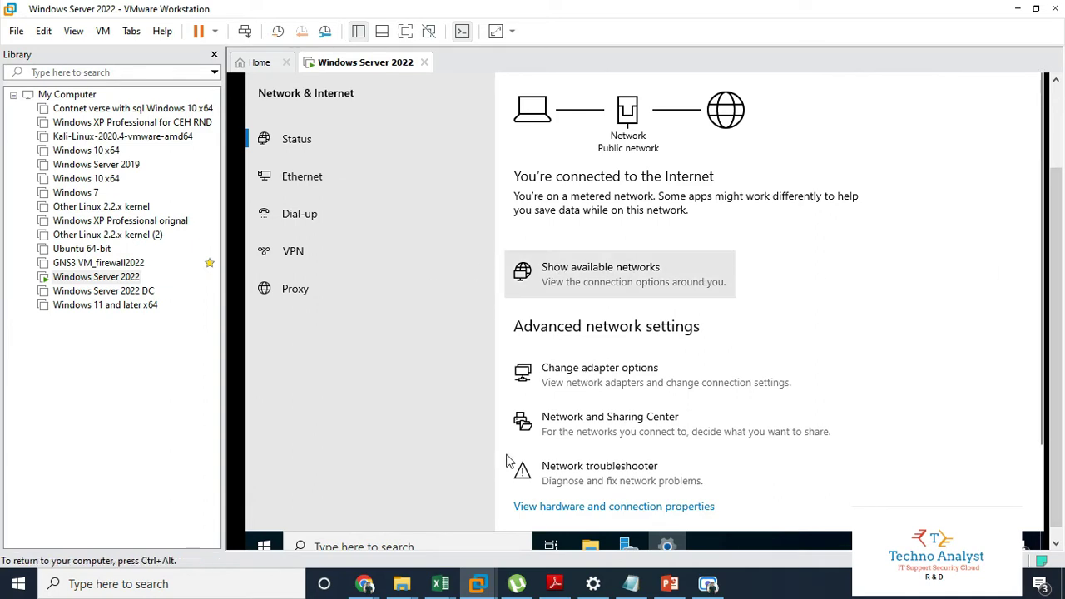
pyautogui.click(582, 379)
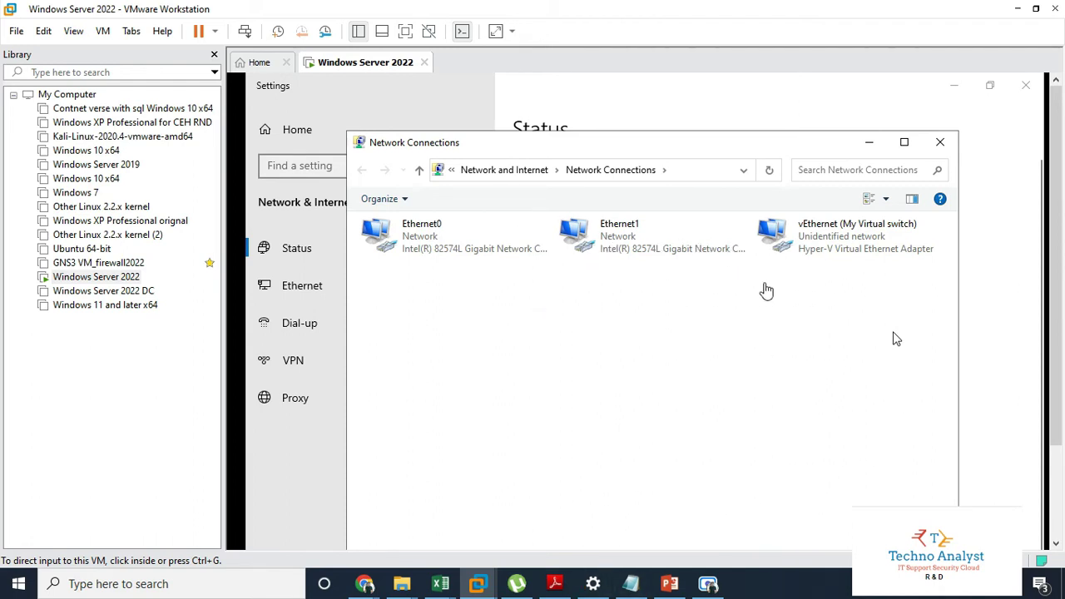
# Step: Check the connection details of the Ethernet1 adapter, including its IPv4 configuration, and close its status windows
pyautogui.click(607, 240)
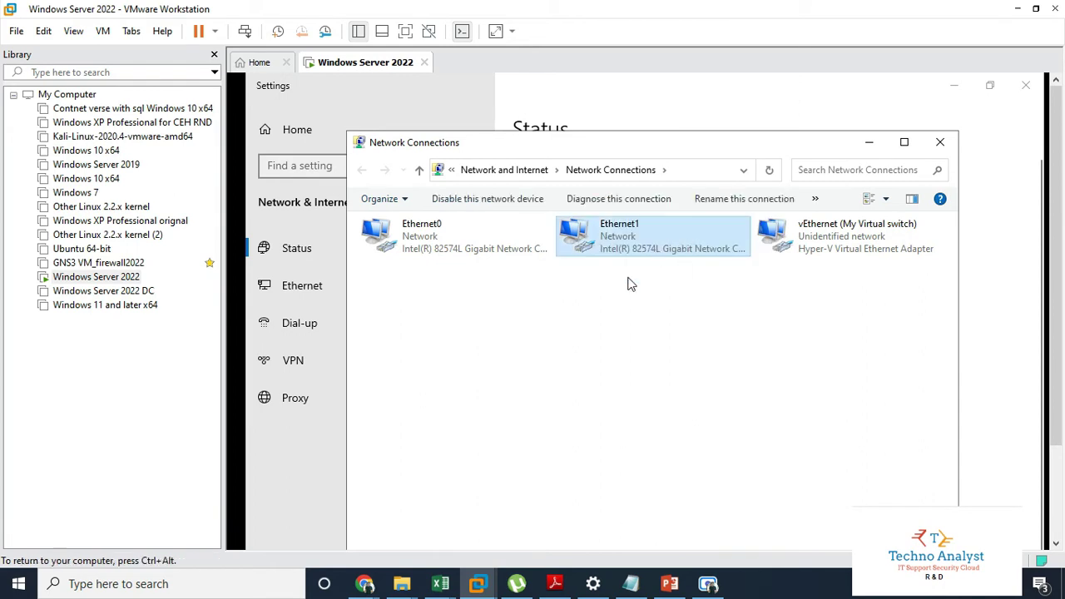
pyautogui.press('Return')
pyautogui.click(561, 355)
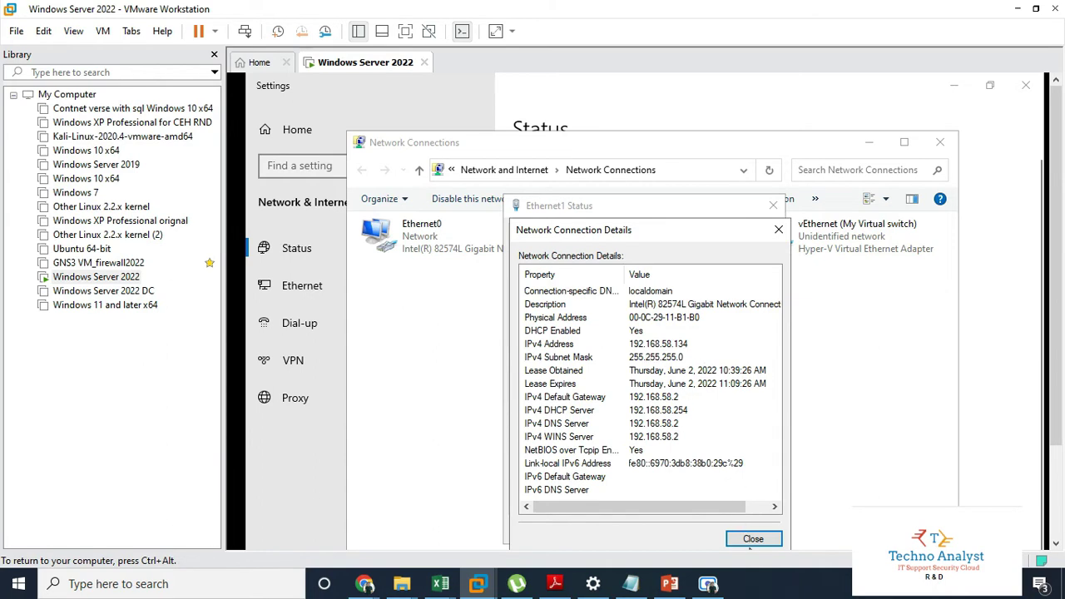
pyautogui.click(754, 541)
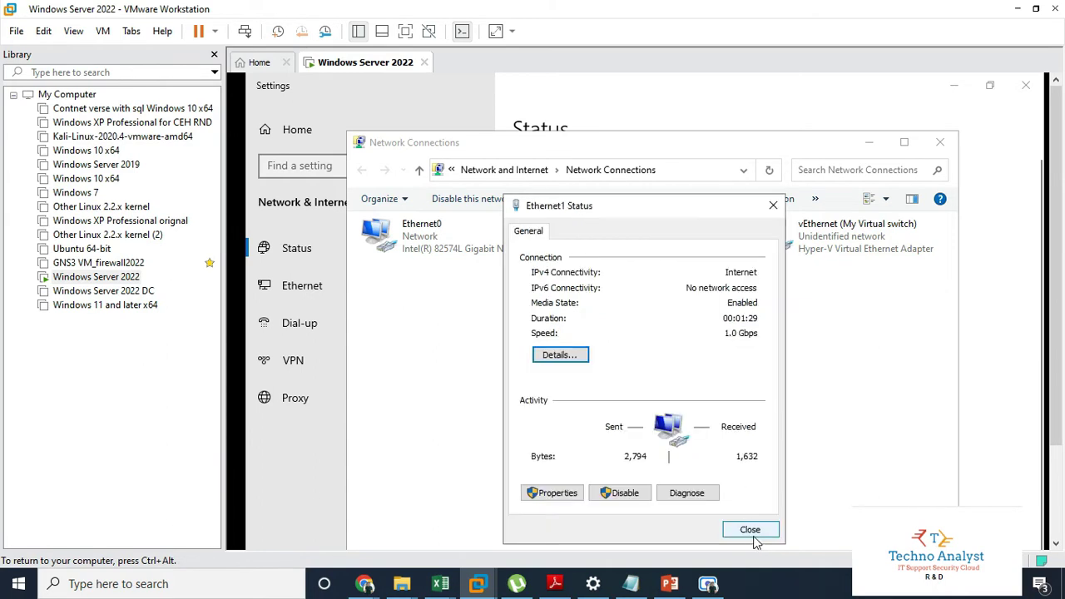
pyautogui.click(749, 531)
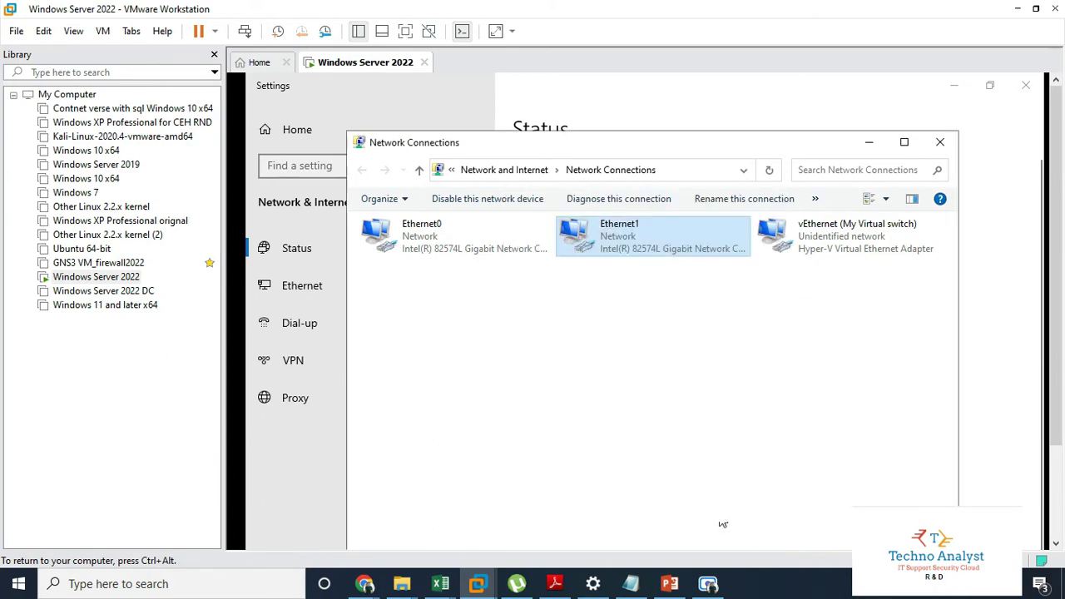
# Step: Check the connection details of the Ethernet0 adapter, including its IPv4 configuration, and close its status windows
pyautogui.rightClick(411, 243)
pyautogui.click(465, 275)
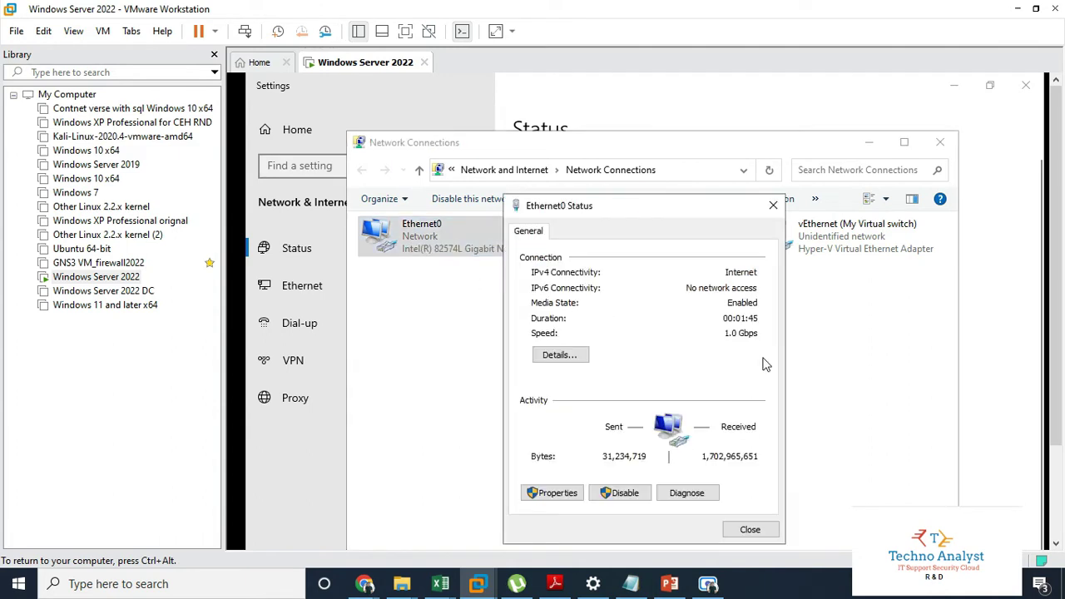
pyautogui.click(565, 353)
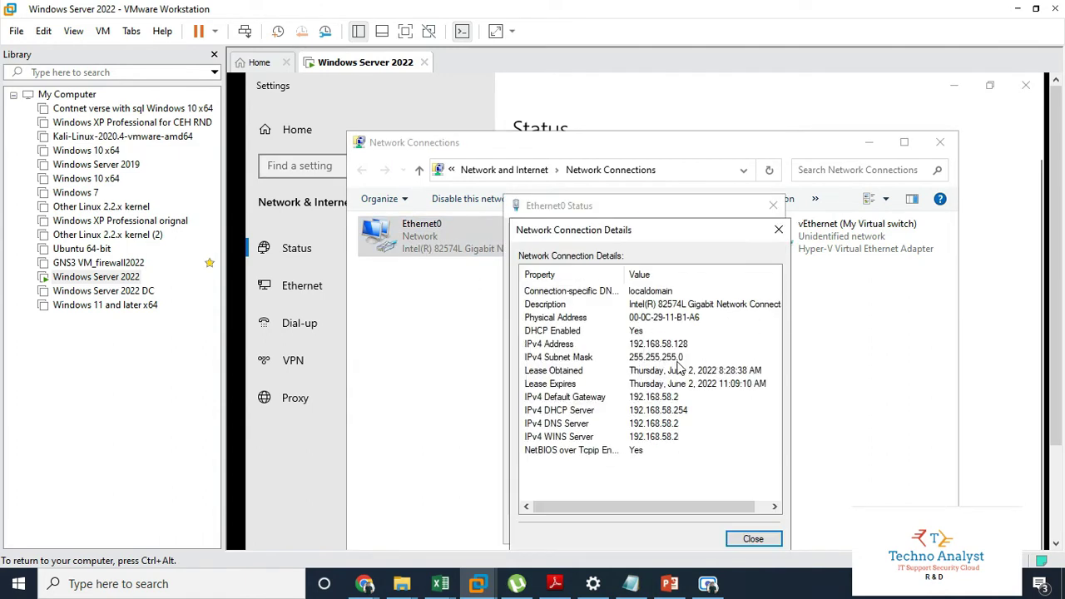
pyautogui.click(766, 540)
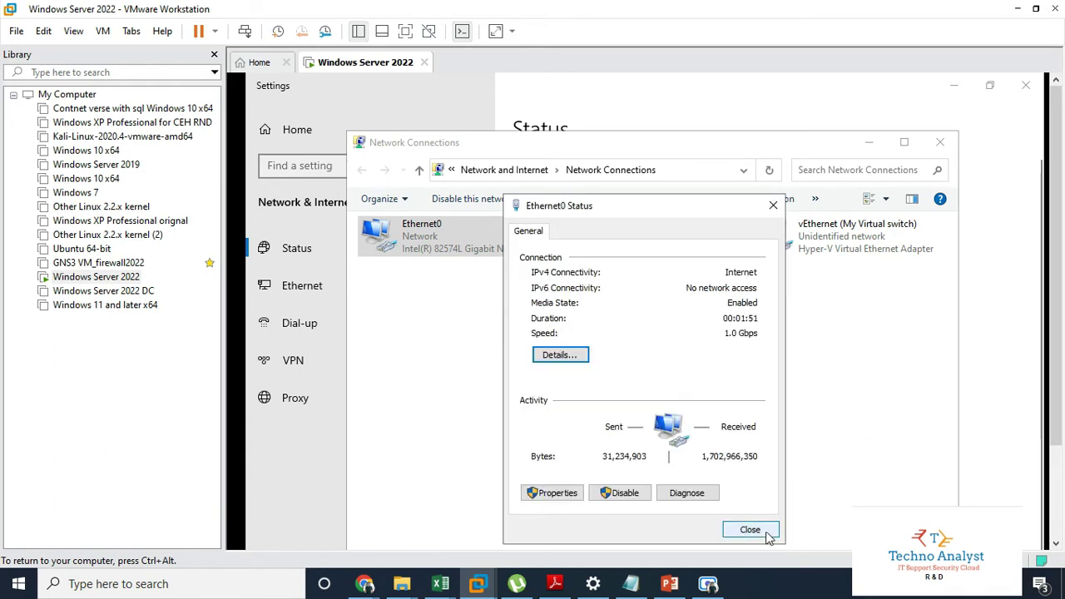
pyautogui.click(769, 535)
# Step: Check the connection details of the vEthernet (My Virtual switch) adapter and close its status windows
pyautogui.click(867, 236)
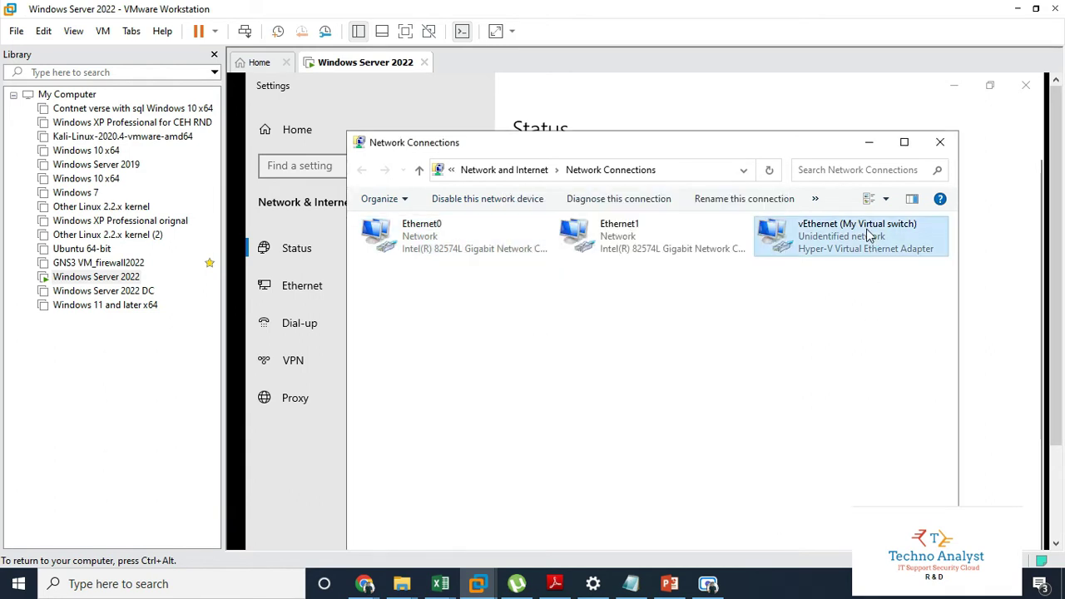
pyautogui.rightClick(789, 246)
pyautogui.click(840, 274)
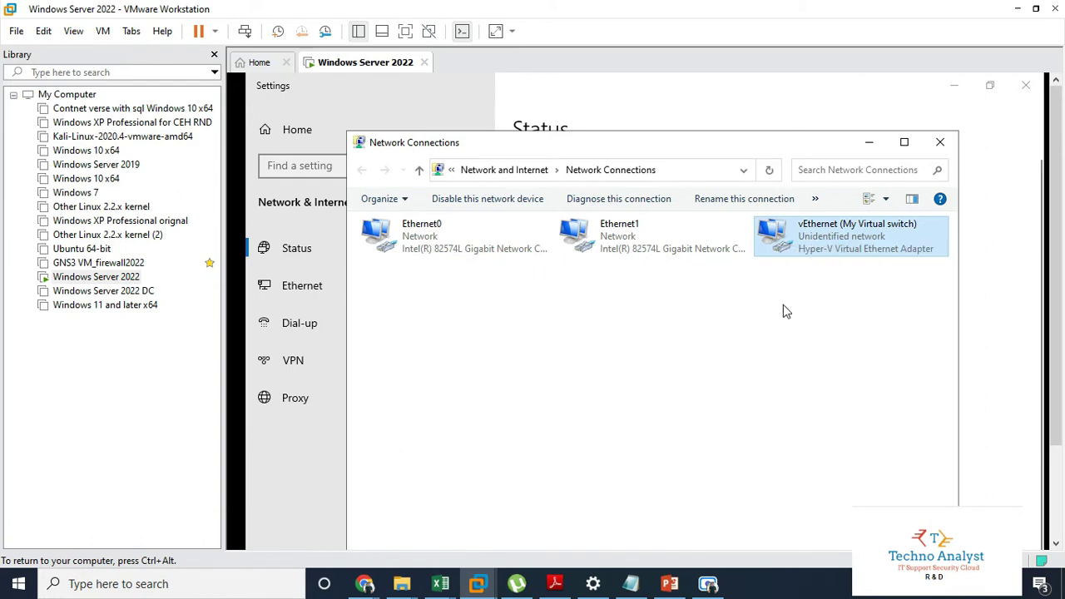
pyautogui.click(565, 360)
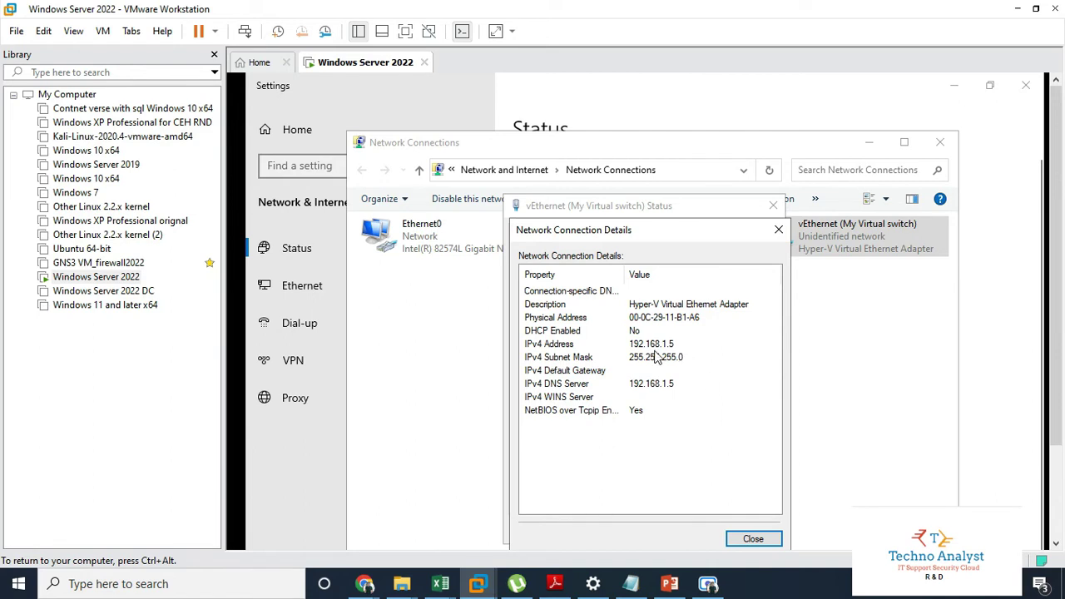
pyautogui.click(762, 540)
pyautogui.click(772, 205)
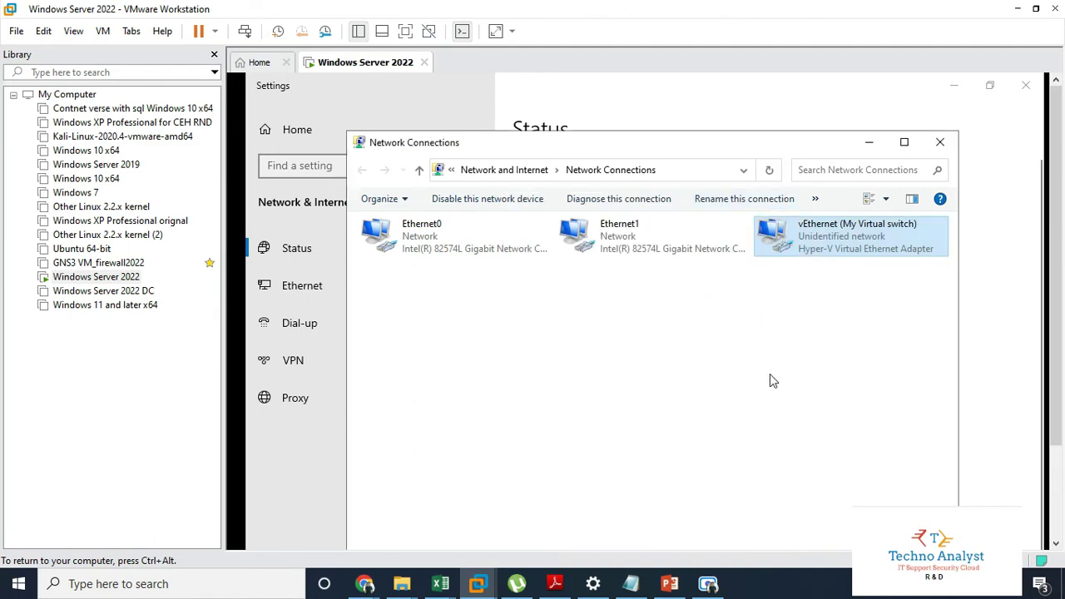
# Step: Close the Network Connections window and minimize the Settings window in the guest
pyautogui.click(770, 374)
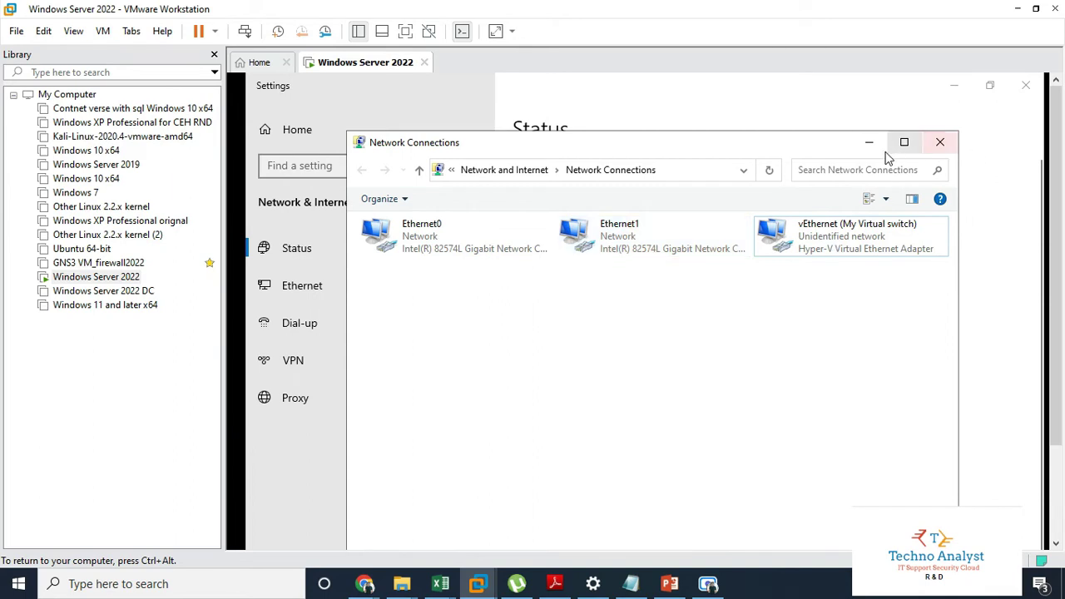
pyautogui.click(940, 142)
pyautogui.click(954, 85)
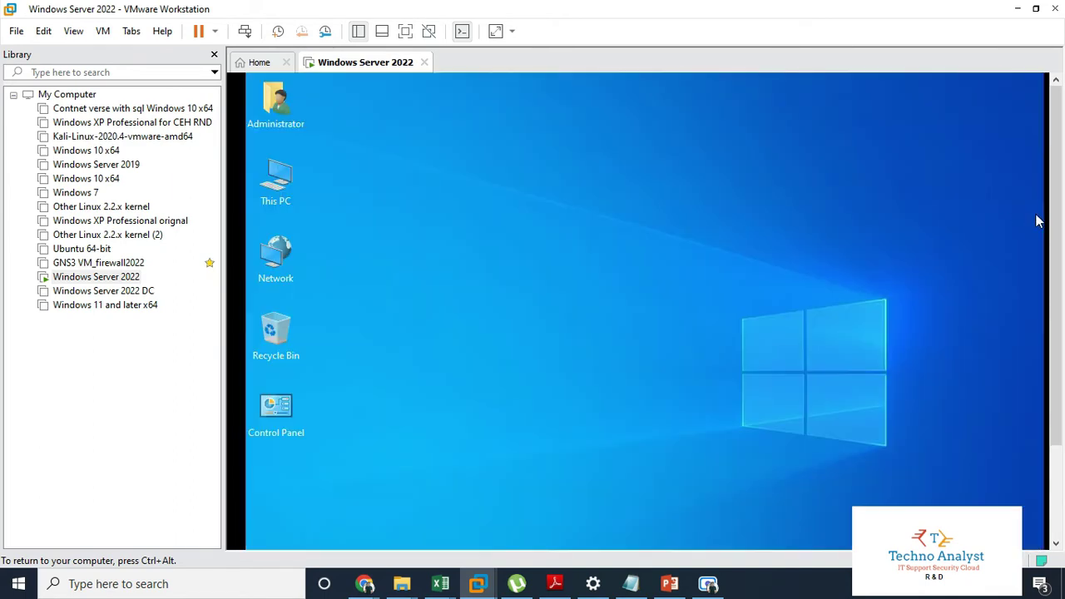
# Step: Bring up the Server Manager dashboard in the Windows Server 2022 guest
pyautogui.hotkey('ctrl', 'alt')
pyautogui.scroll(-3, 1046, 178)
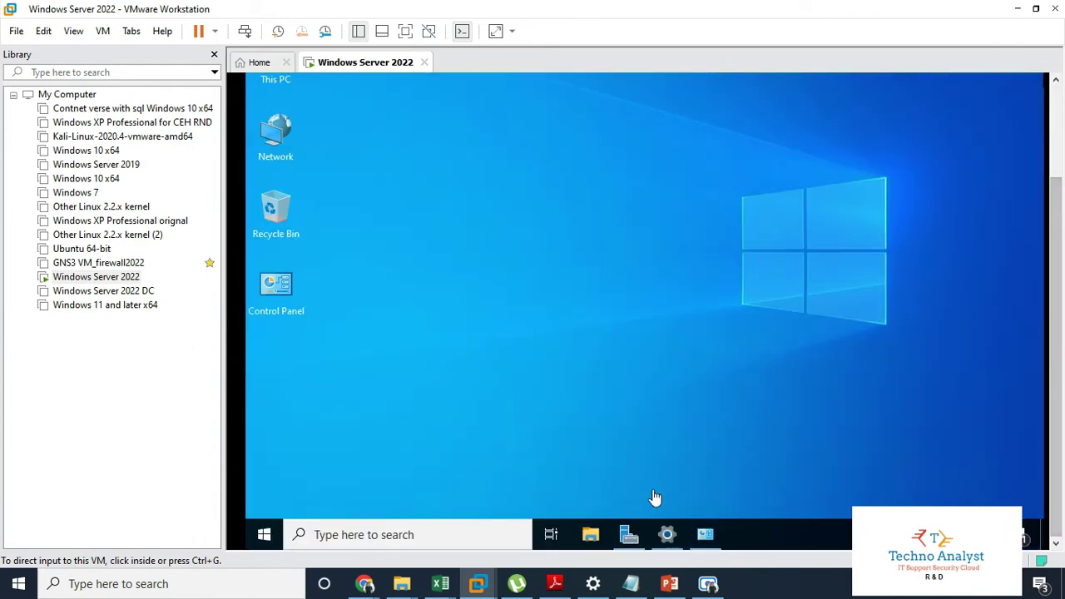
pyautogui.click(689, 541)
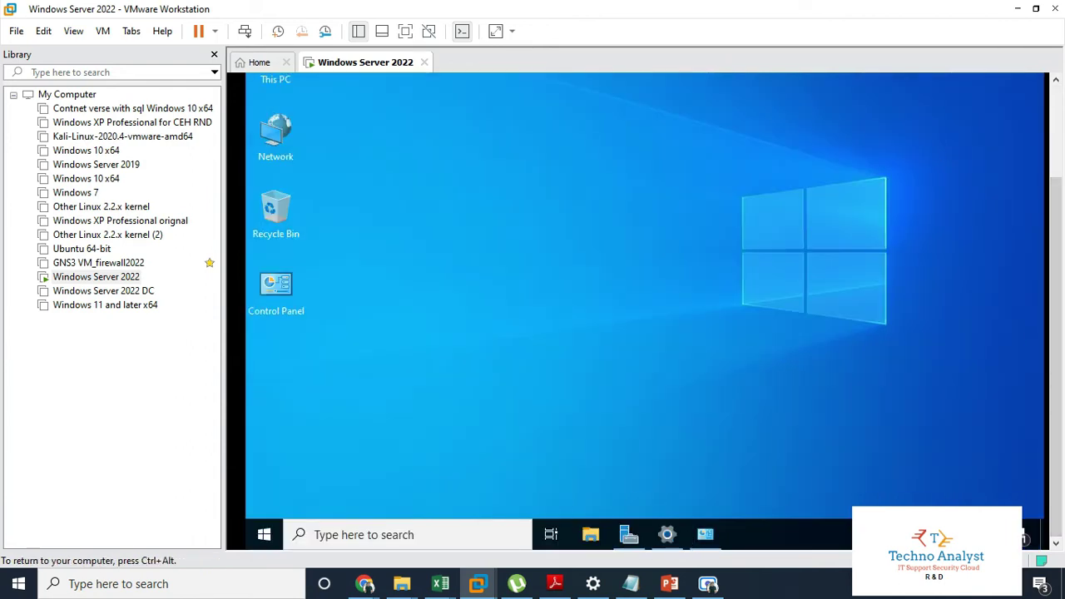
pyautogui.click(629, 534)
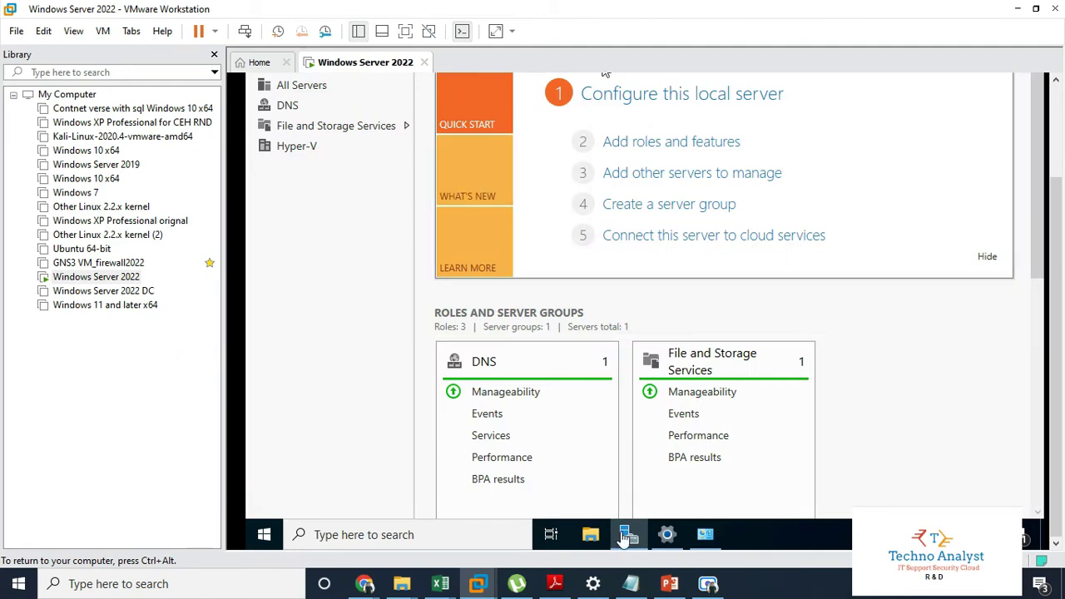
# Step: Show the virtual machine in full screen and open a maximized NIC Teaming window from the local server's properties
pyautogui.click(405, 31)
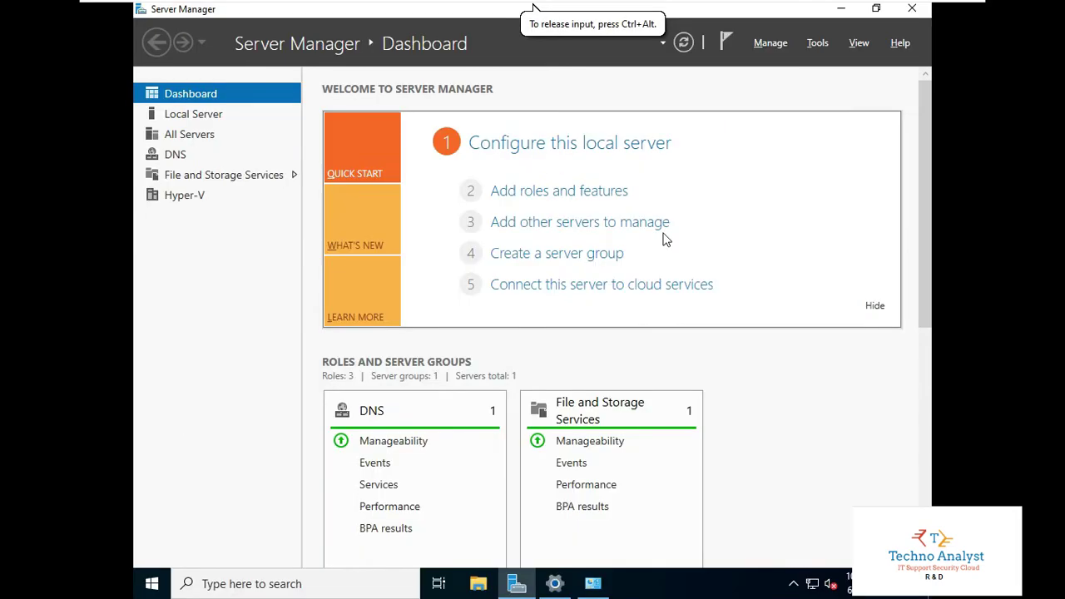
pyautogui.click(199, 116)
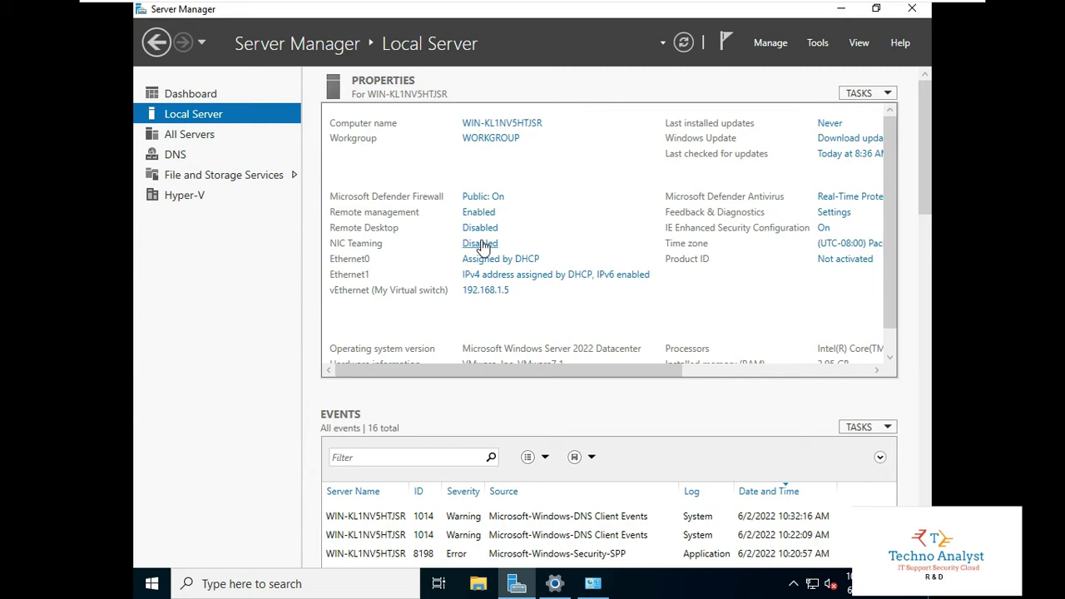
pyautogui.click(482, 244)
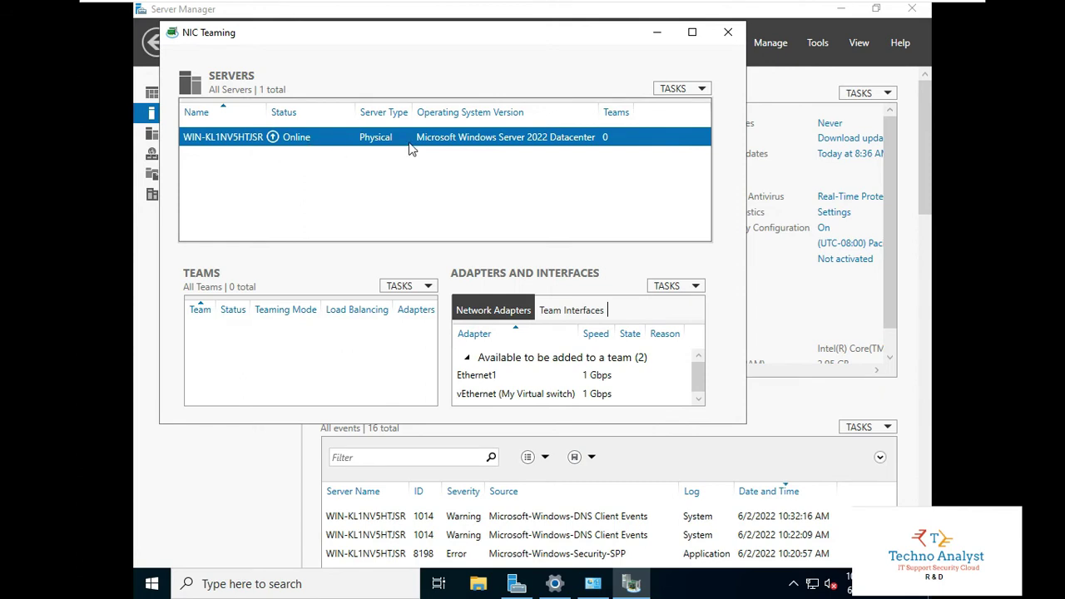
pyautogui.click(689, 40)
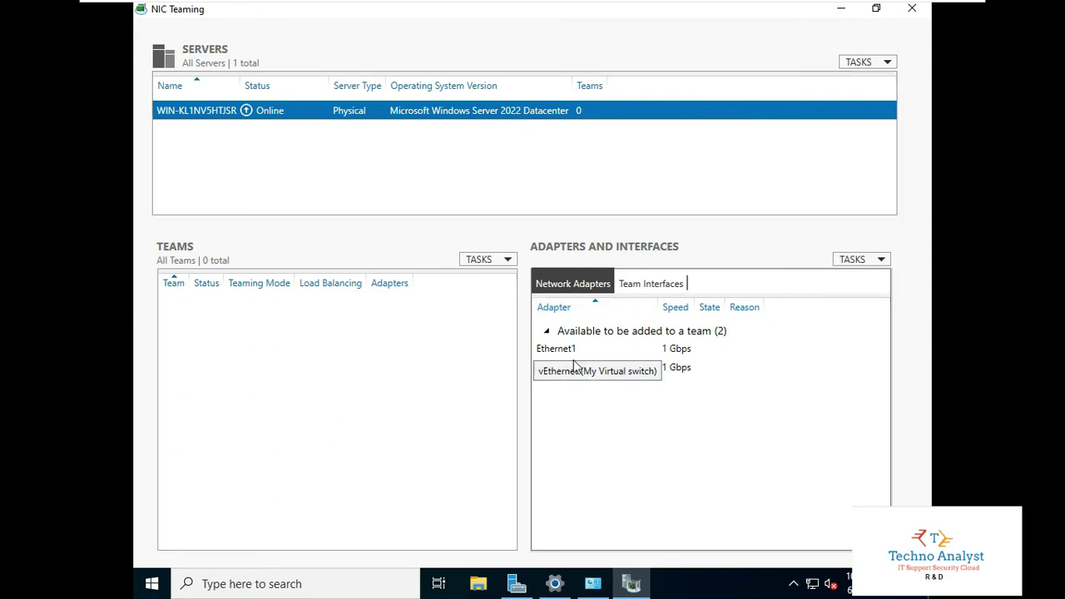
# Step: Start a new team from Ethernet1, name it Rovol_Teaming and include vEthernet (My Virtual switch) as a member adapter
pyautogui.click(647, 286)
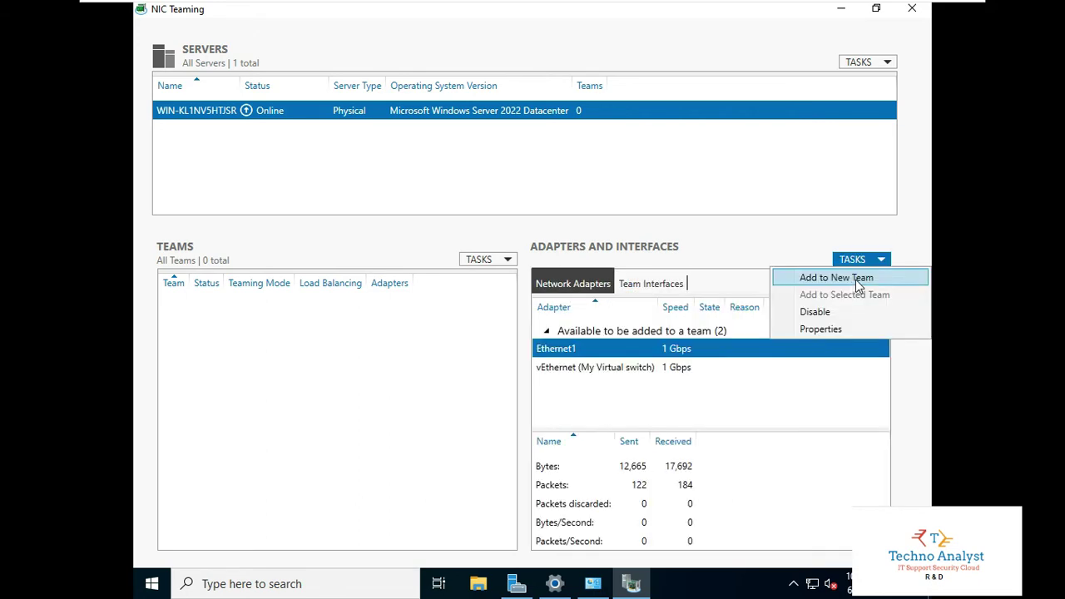
pyautogui.click(855, 282)
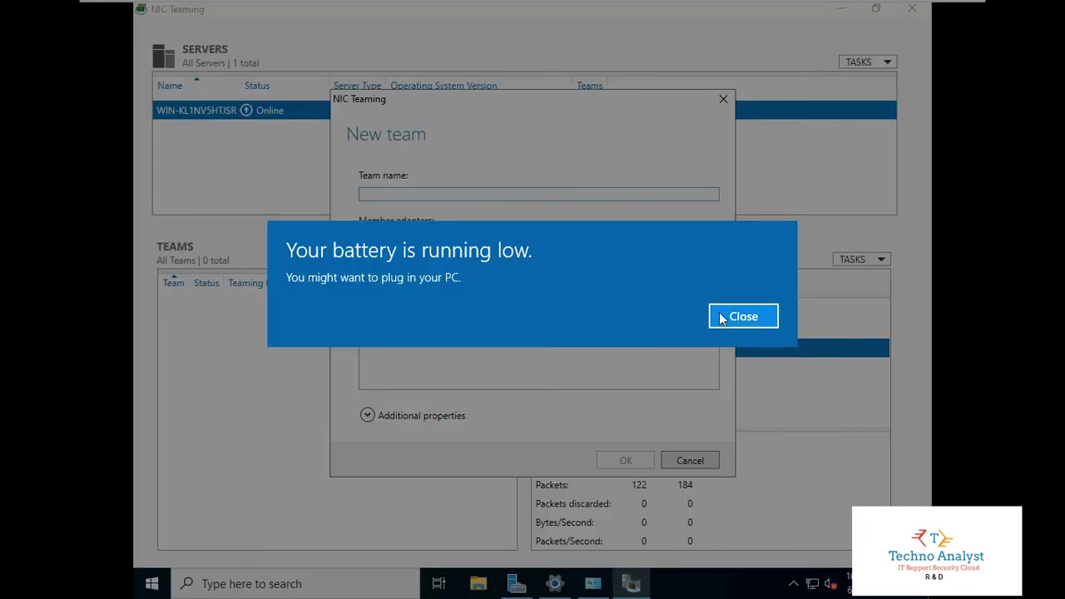
pyautogui.click(743, 316)
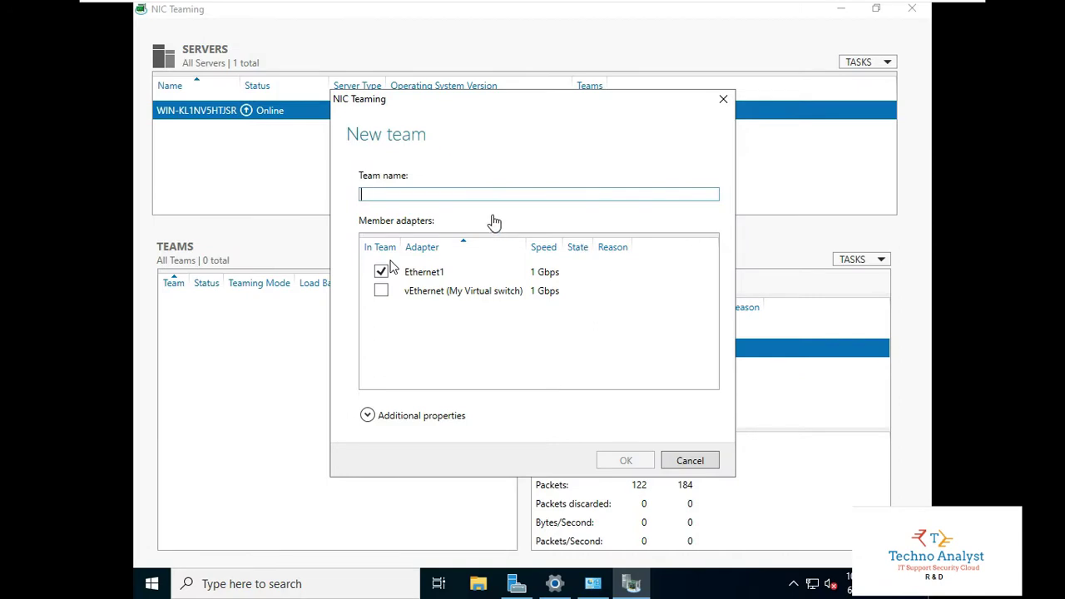
pyautogui.click(463, 197)
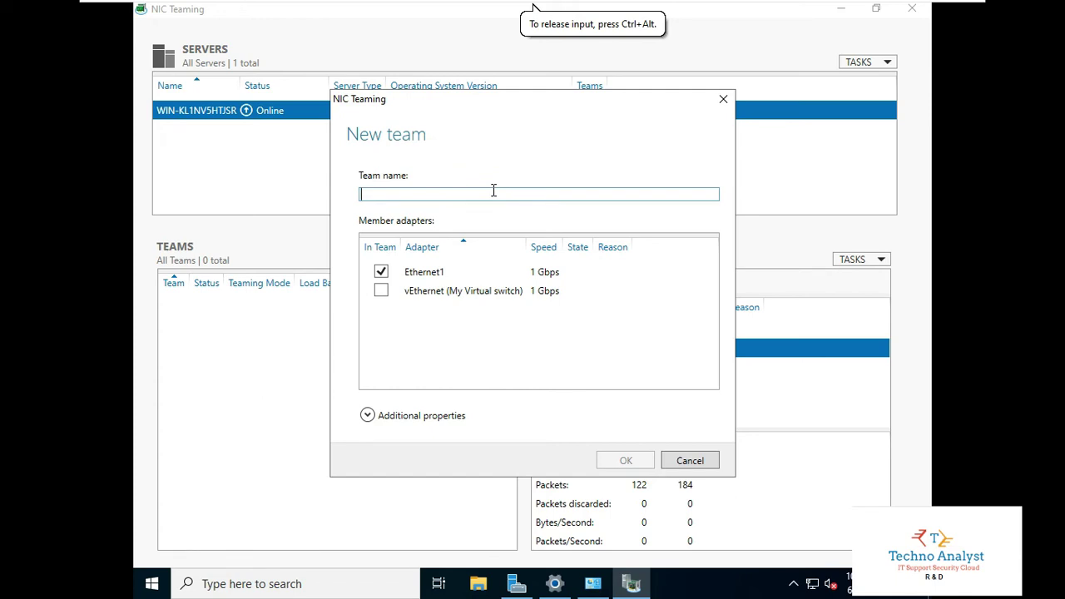
pyautogui.write('Rovol')
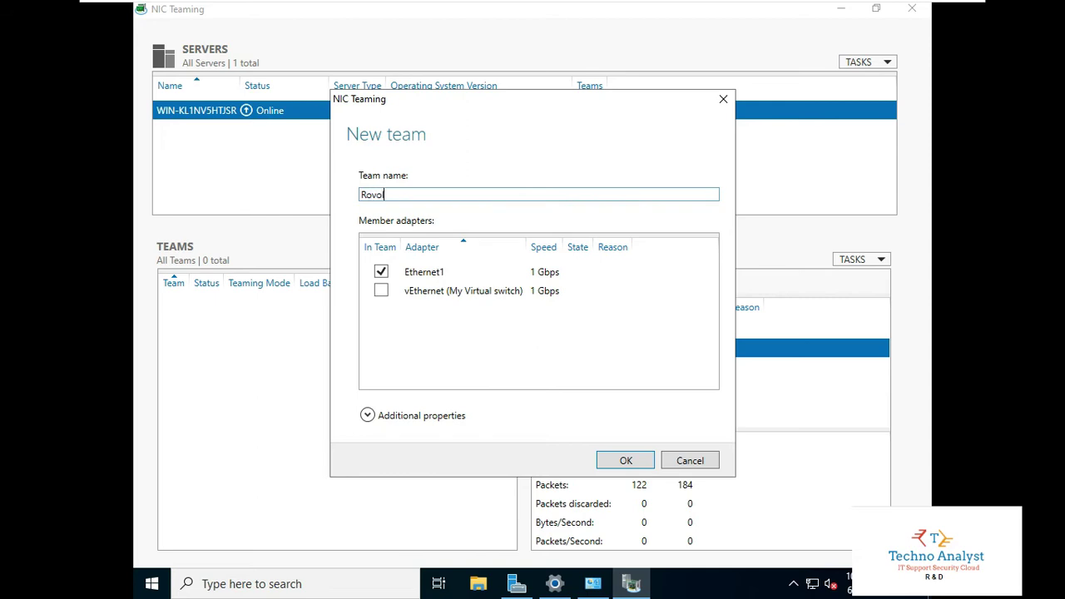
pyautogui.write('_Teaming')
pyautogui.click(383, 291)
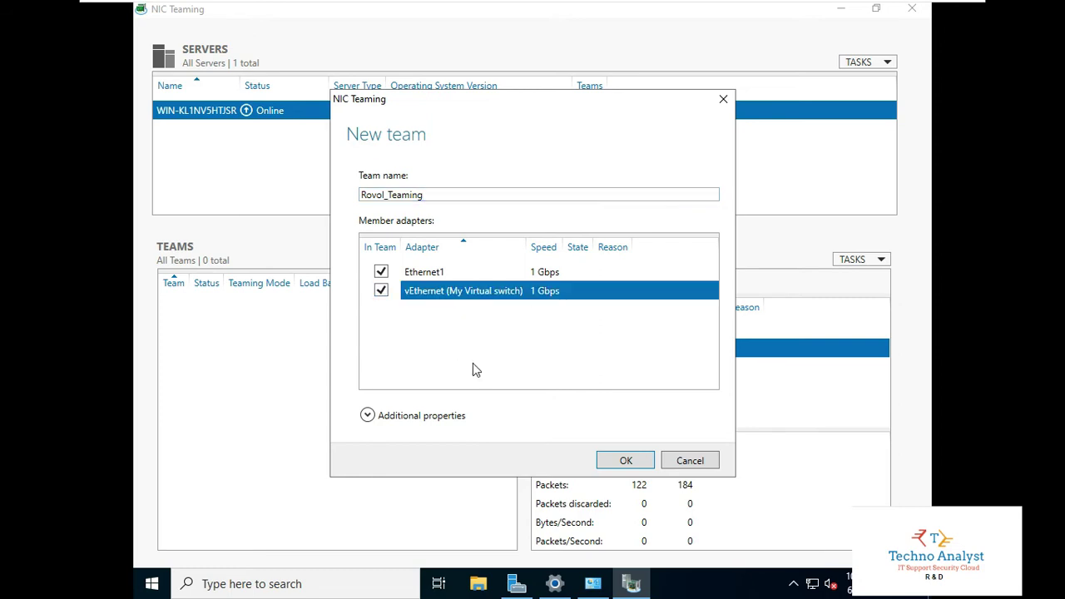
# Step: Try to create the Rovol_Teaming team with LACP teaming mode, cancel the new team and close NIC Teaming
pyautogui.click(404, 416)
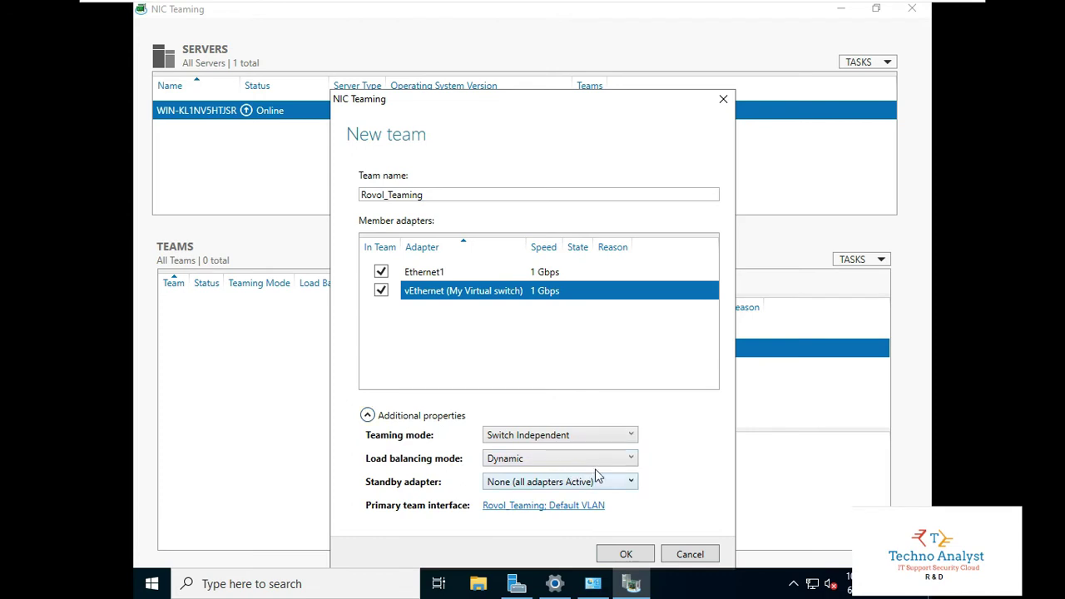
pyautogui.click(592, 439)
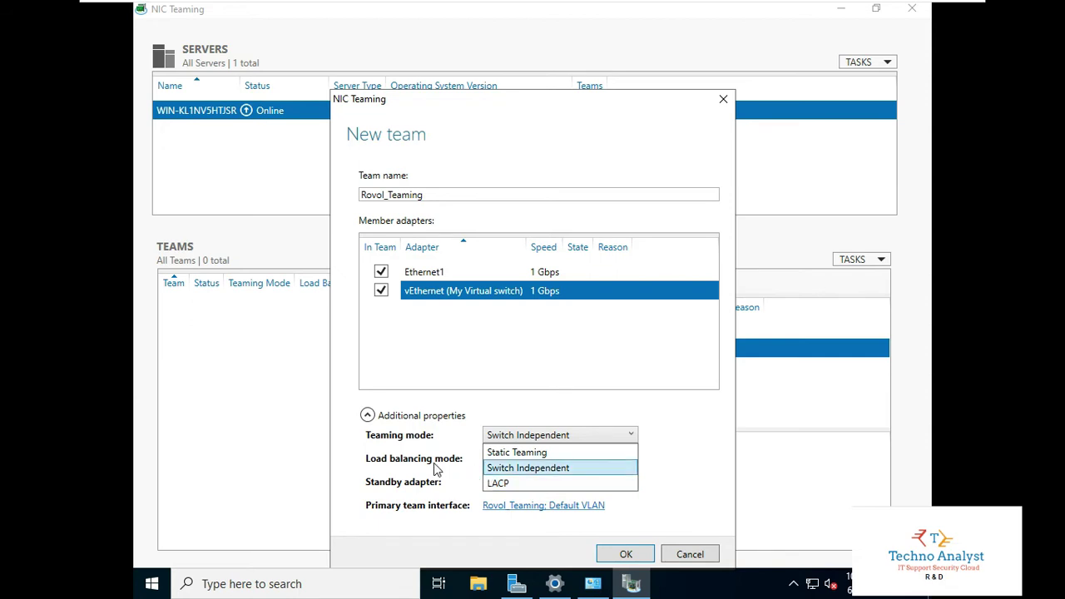
pyautogui.click(537, 484)
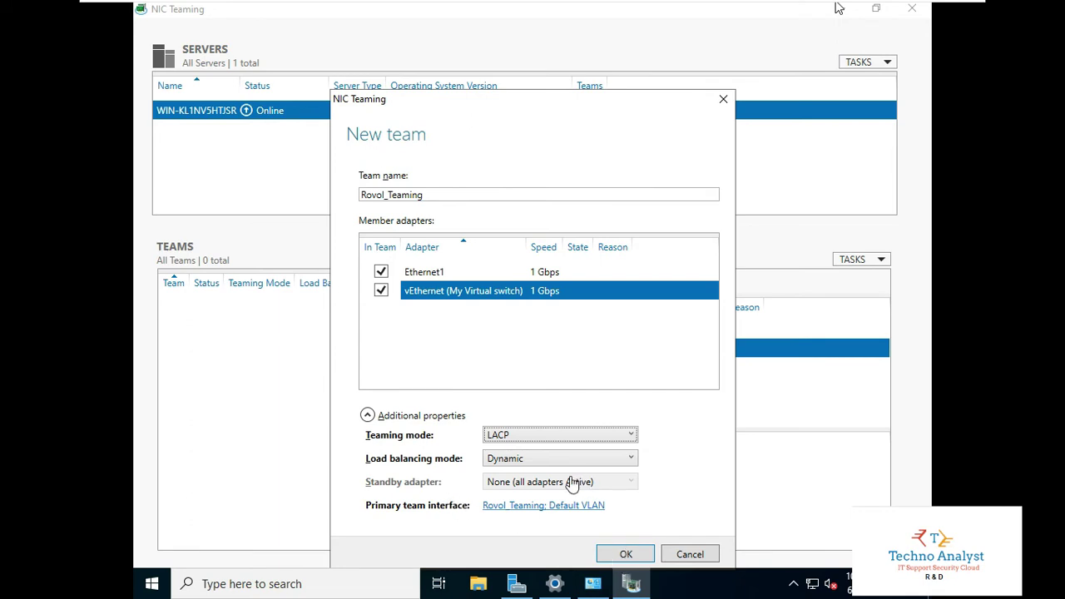
pyautogui.click(647, 554)
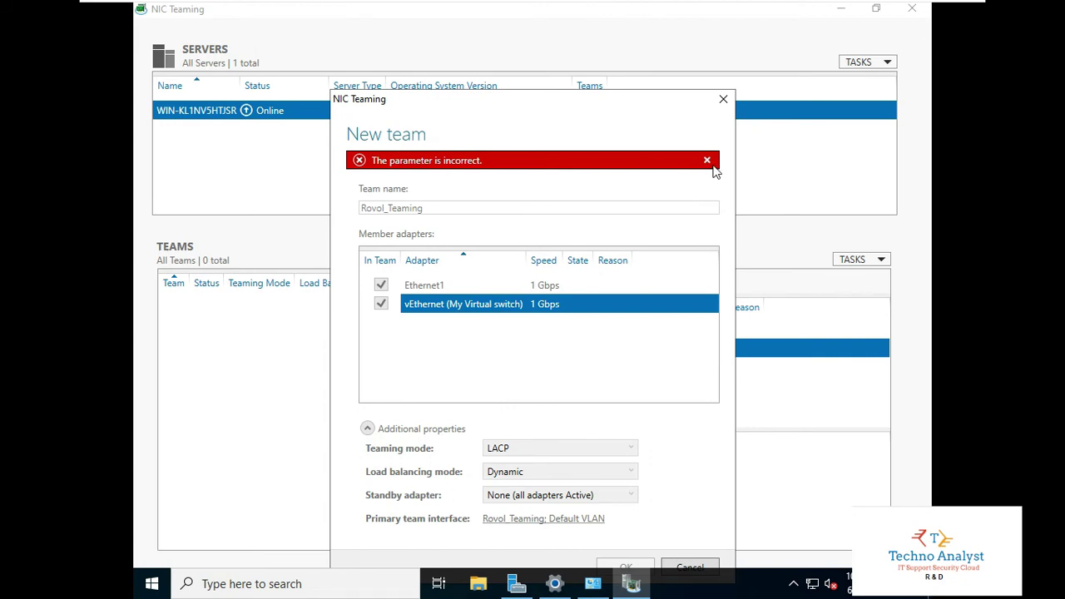
pyautogui.click(689, 568)
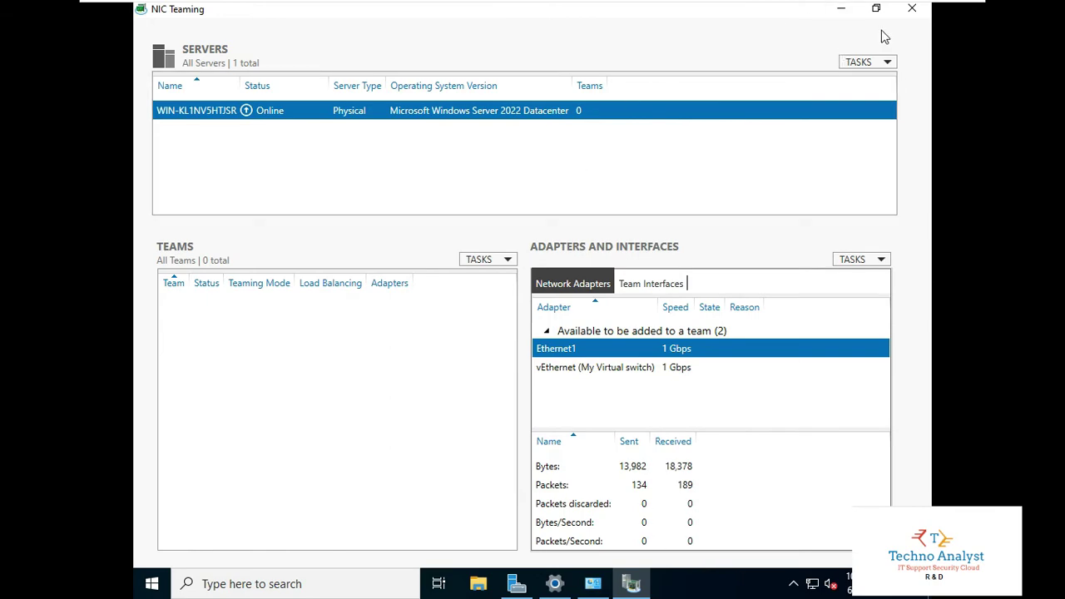
pyautogui.click(913, 14)
# Step: Open Hyper-V Manager from Server Manager and turn off the Windows_11_Hyper V virtual machine
pyautogui.click(152, 198)
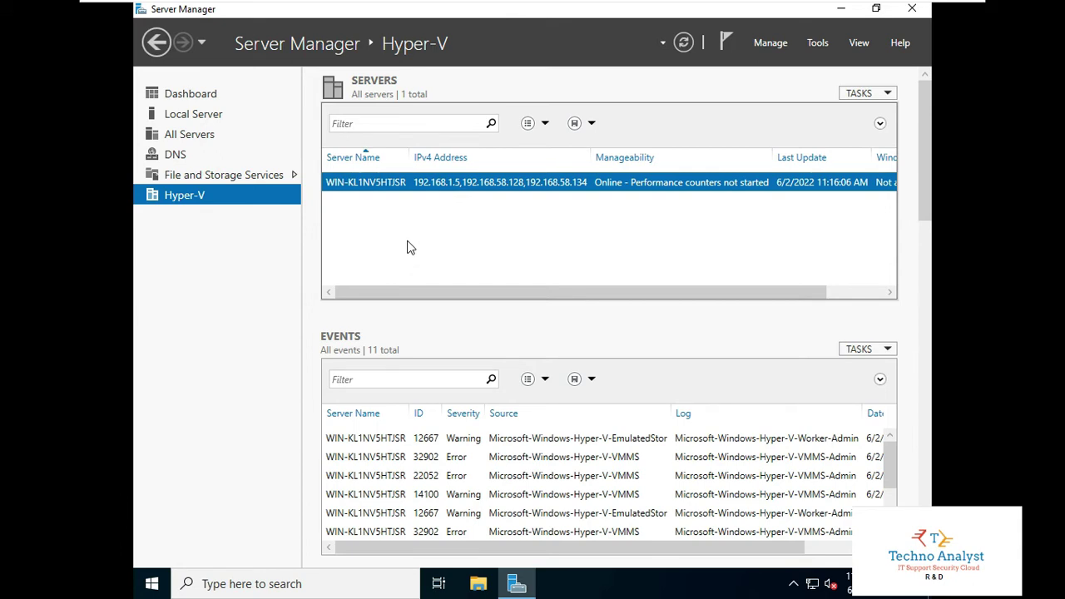
pyautogui.rightClick(370, 187)
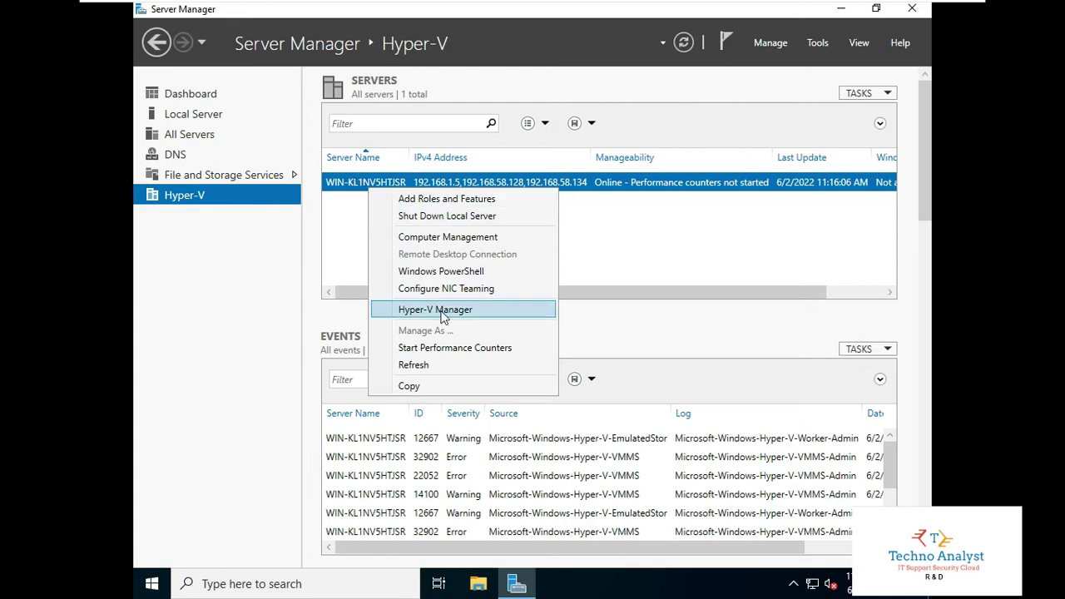
pyautogui.click(817, 43)
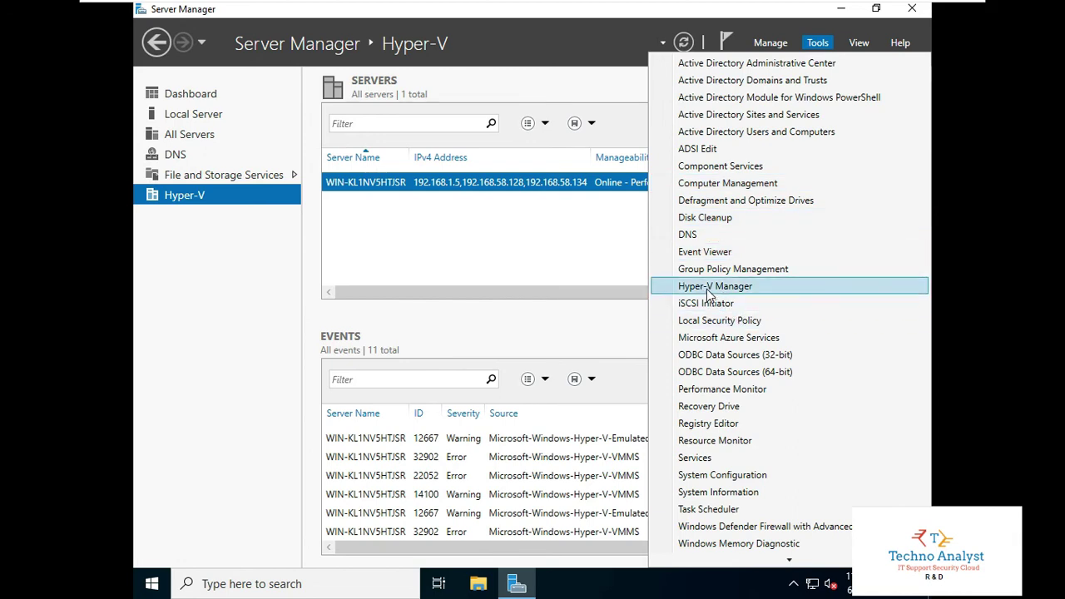
pyautogui.click(706, 288)
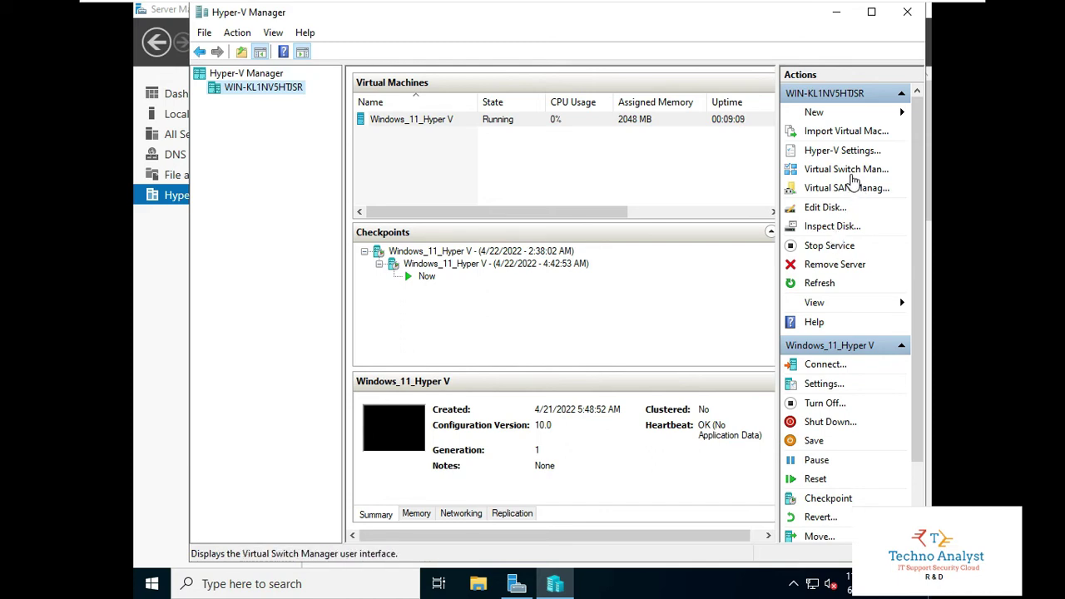
pyautogui.click(864, 405)
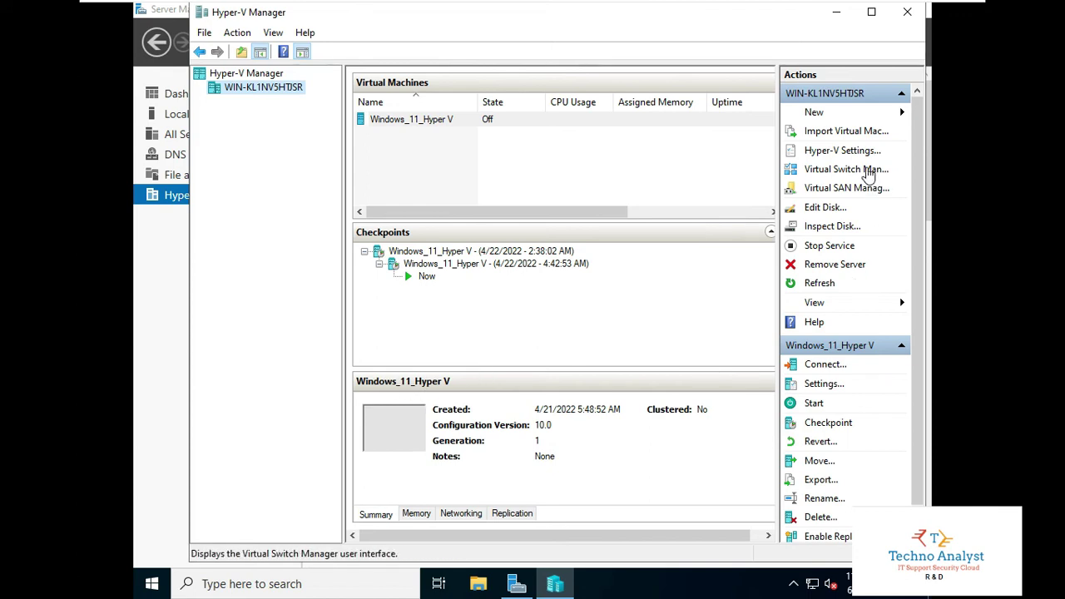
# Step: Remove My Virtual switch in the Virtual Switch Manager, accept the networking changes and close Hyper-V Manager
pyautogui.click(832, 170)
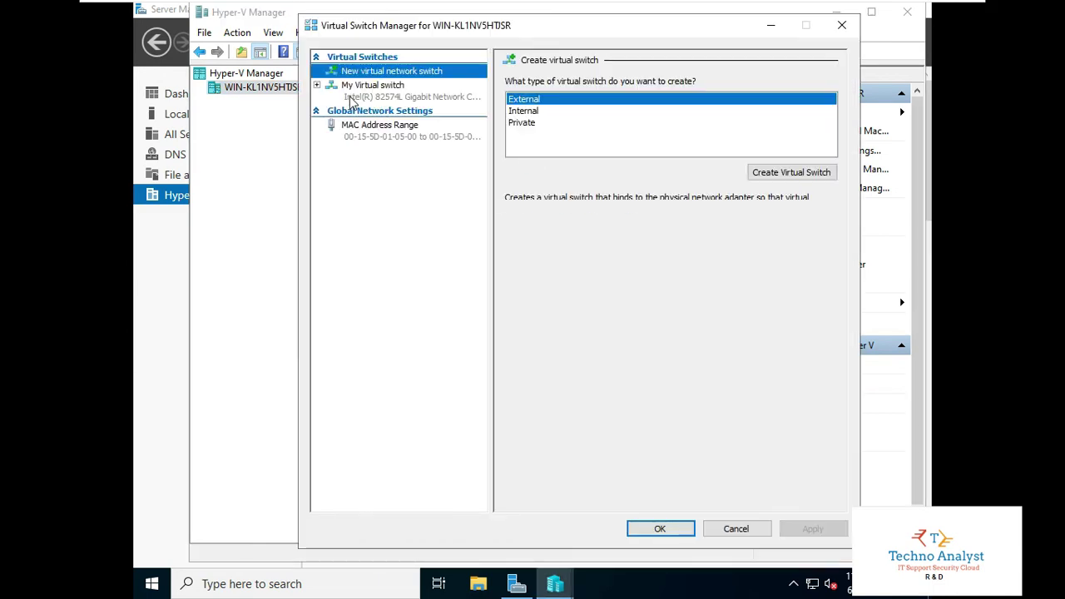
pyautogui.click(369, 99)
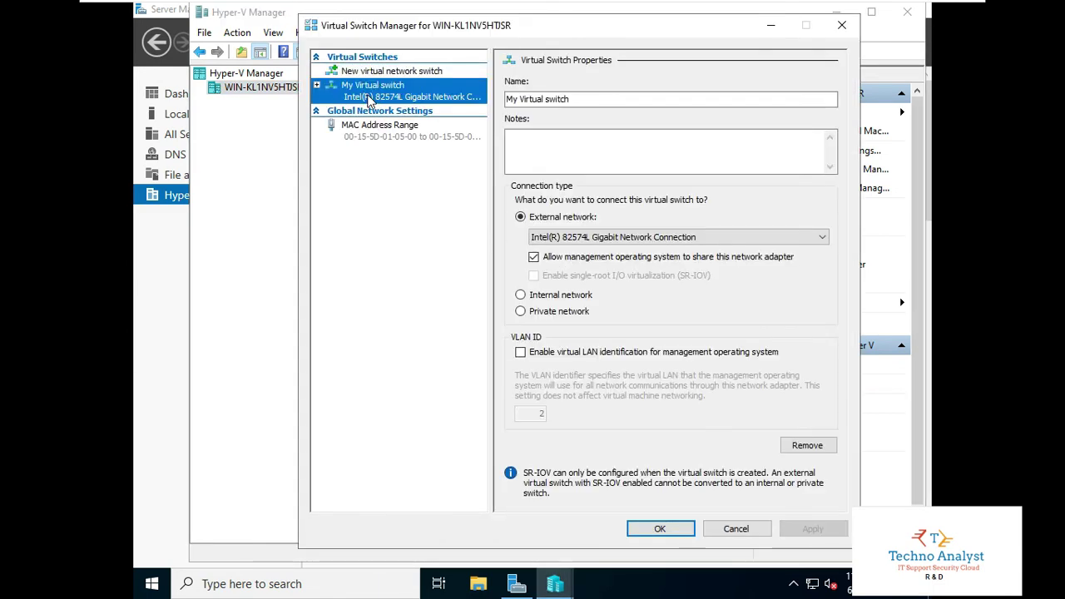
pyautogui.click(805, 449)
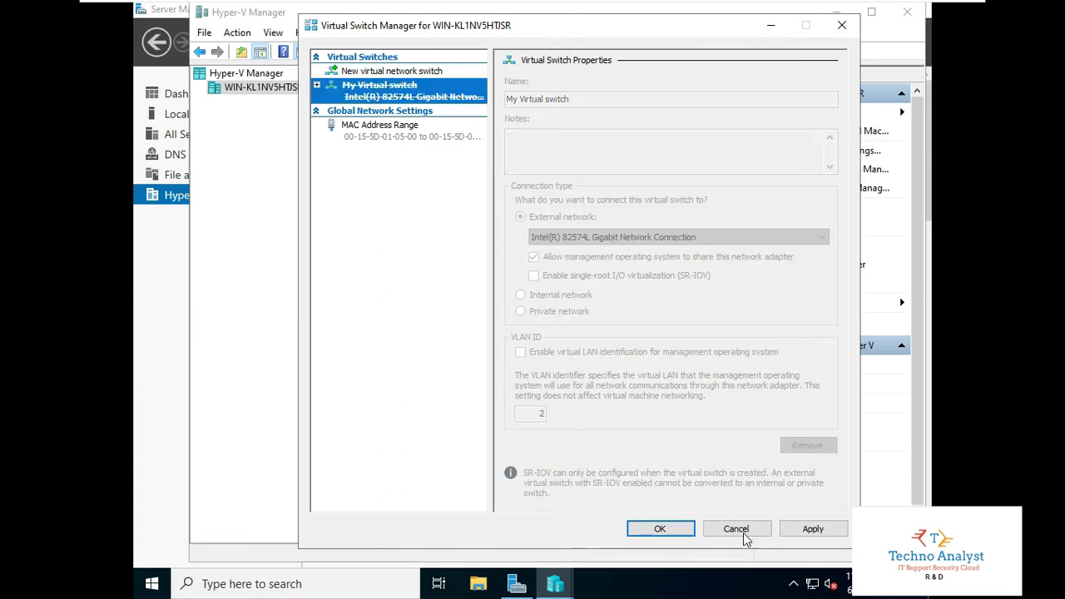
pyautogui.click(668, 526)
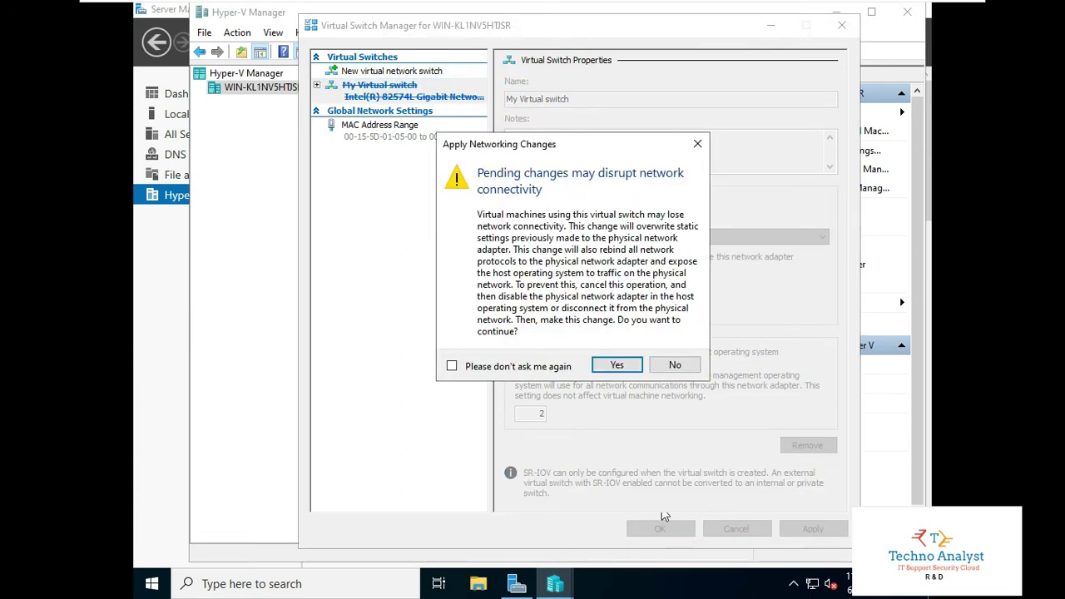
pyautogui.click(611, 365)
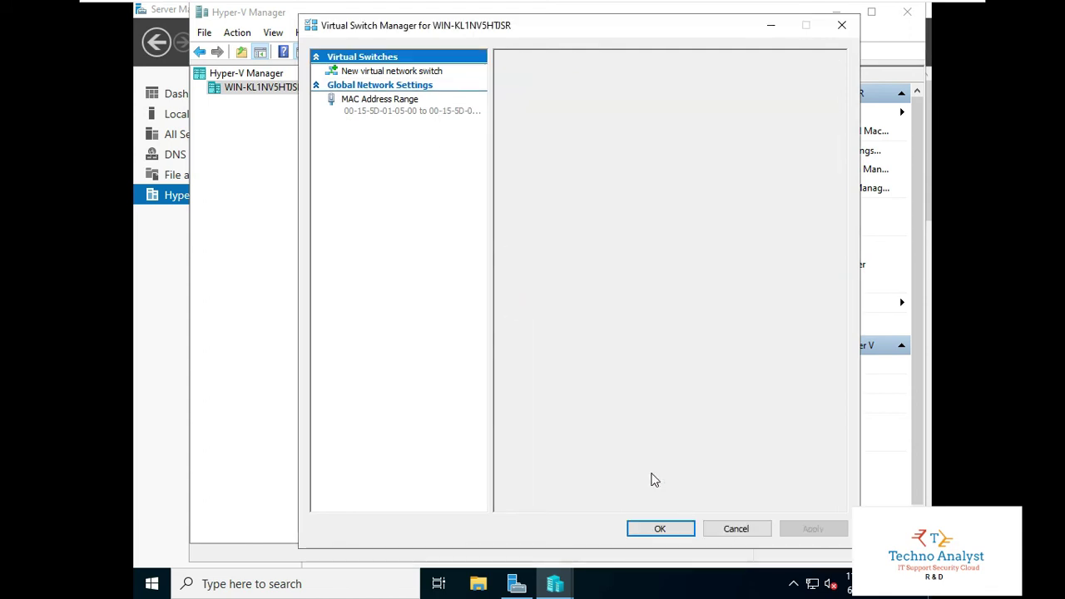
pyautogui.click(677, 524)
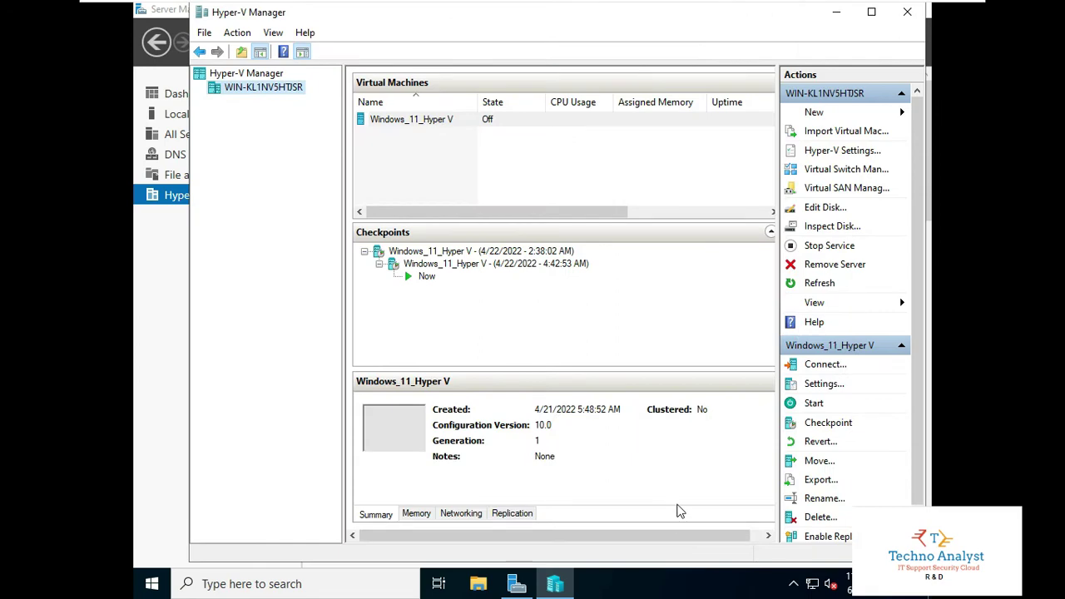
pyautogui.click(907, 12)
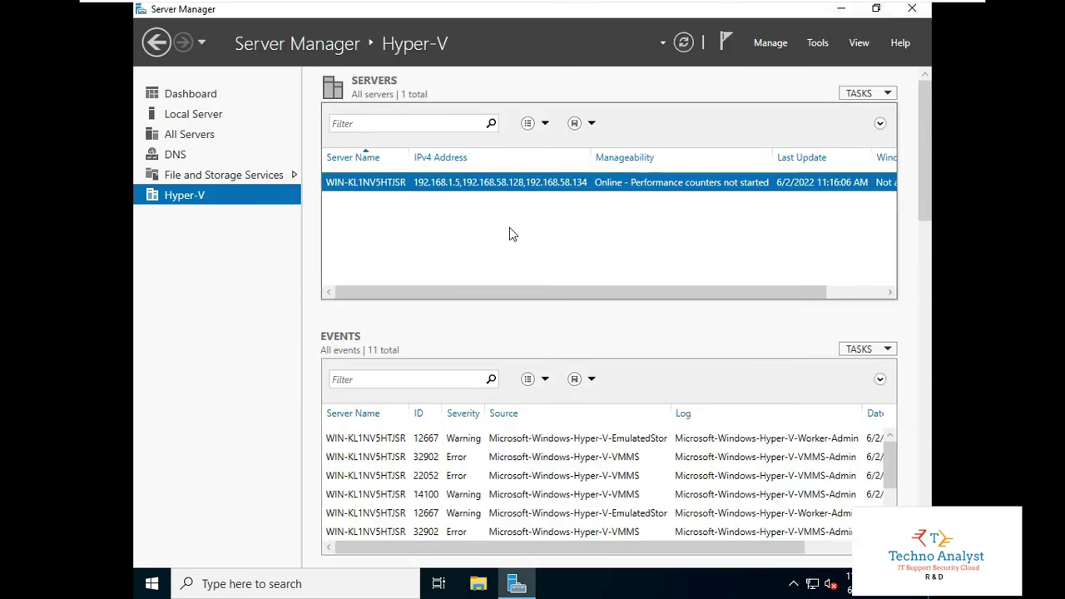
# Step: Reopen NIC Teaming for the local server and start a new team named Rovol_Teaming with Ethernet0 and Ethernet1 as members
pyautogui.click(175, 113)
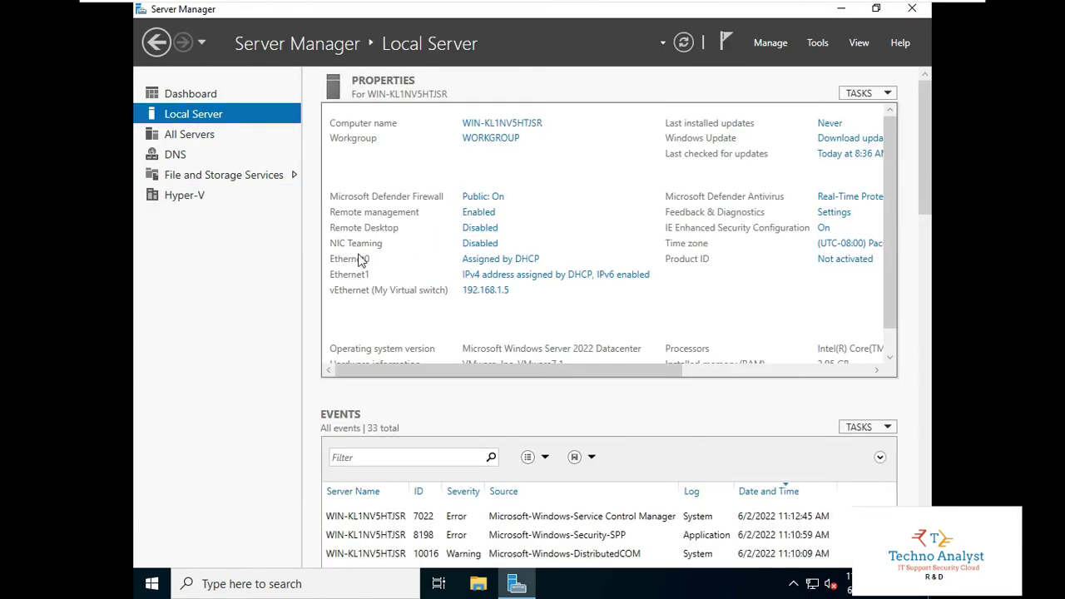
pyautogui.click(482, 243)
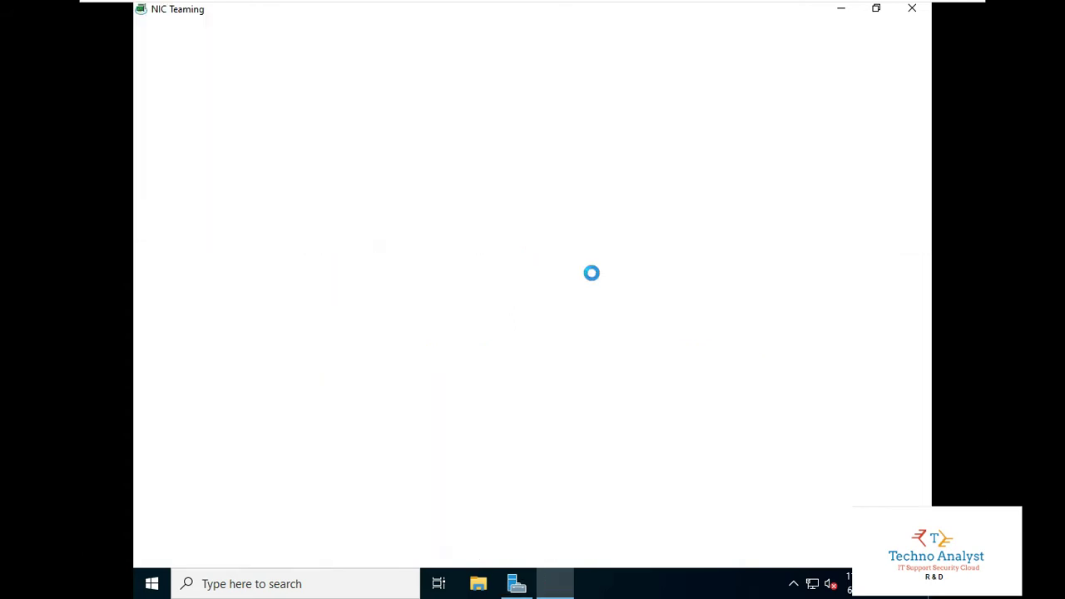
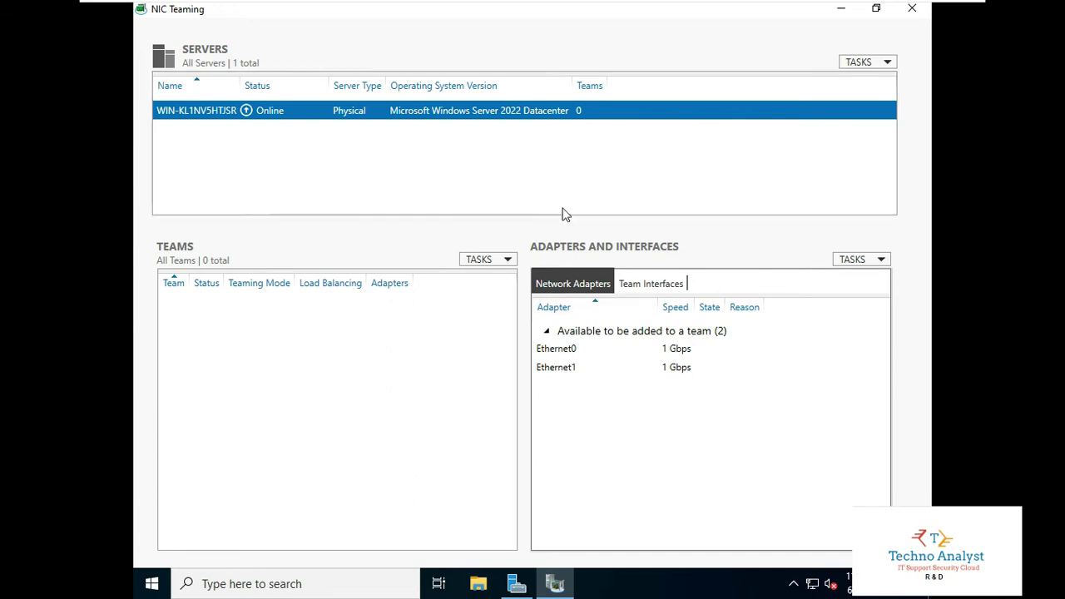
pyautogui.click(478, 265)
pyautogui.click(493, 282)
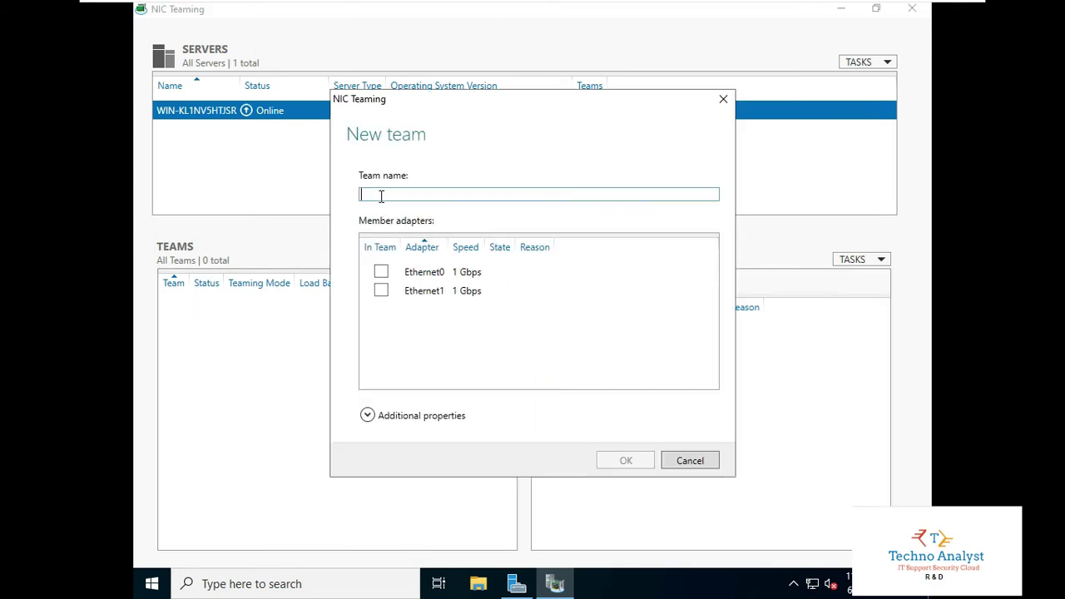
pyautogui.write('R')
pyautogui.click(383, 272)
pyautogui.click(384, 291)
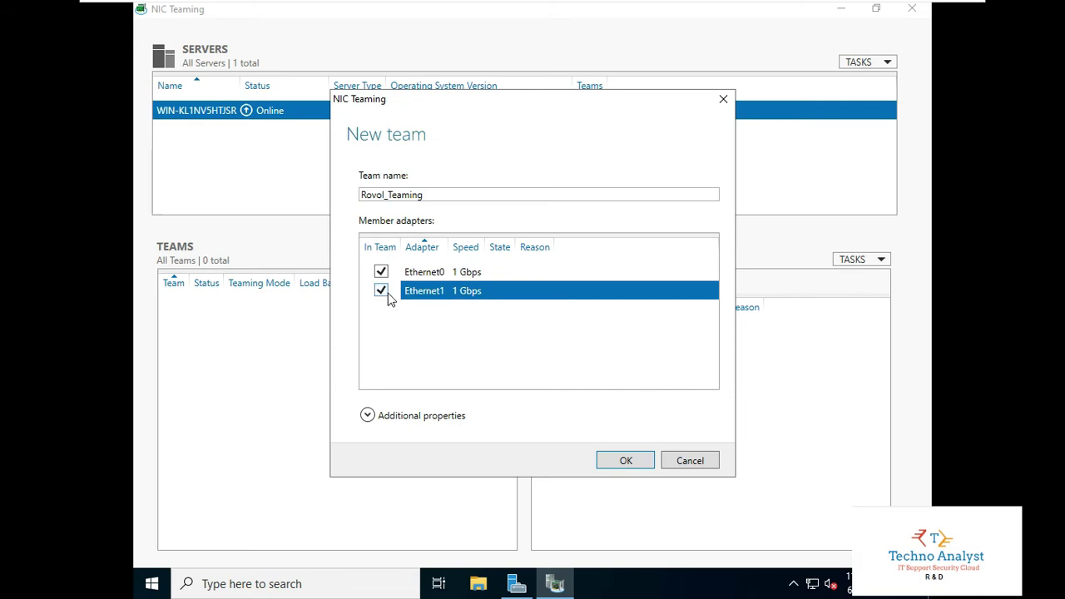
# Step: Set the new team's teaming mode to LACP and its load balancing mode to Dynamic
pyautogui.click(366, 415)
pyautogui.click(523, 435)
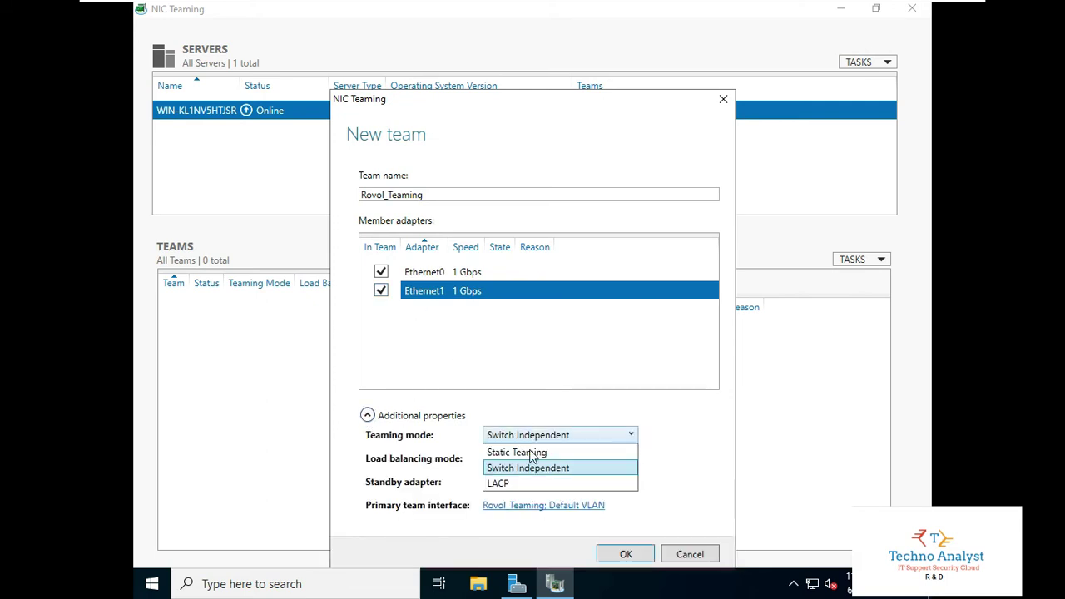
pyautogui.click(520, 484)
pyautogui.click(516, 459)
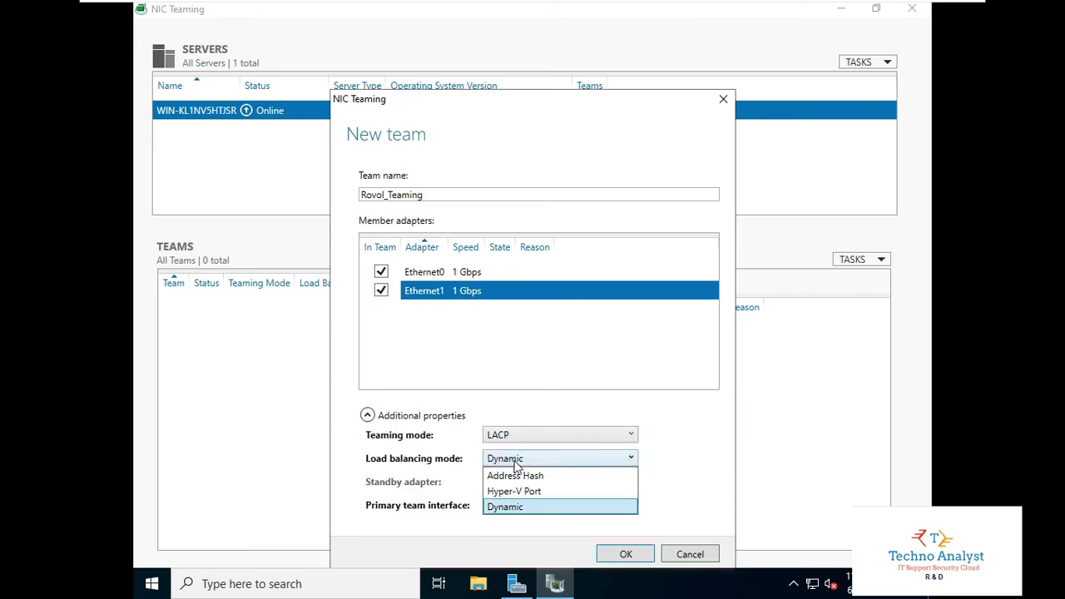
pyautogui.click(517, 508)
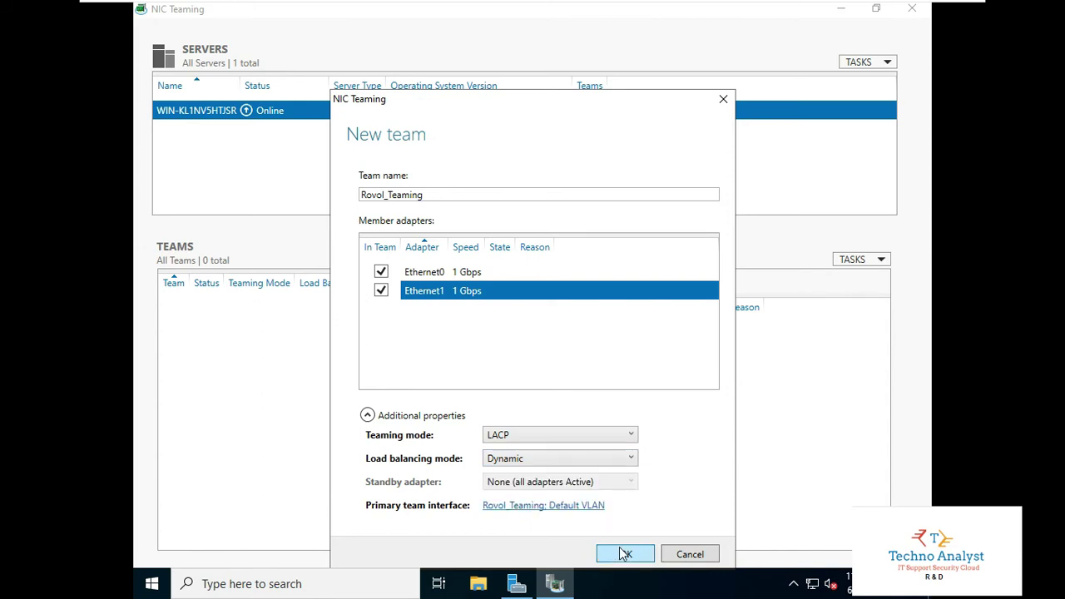
# Step: Create the Rovol_Teaming team with the chosen settings and open the list of network adapters from the network settings
pyautogui.click(625, 554)
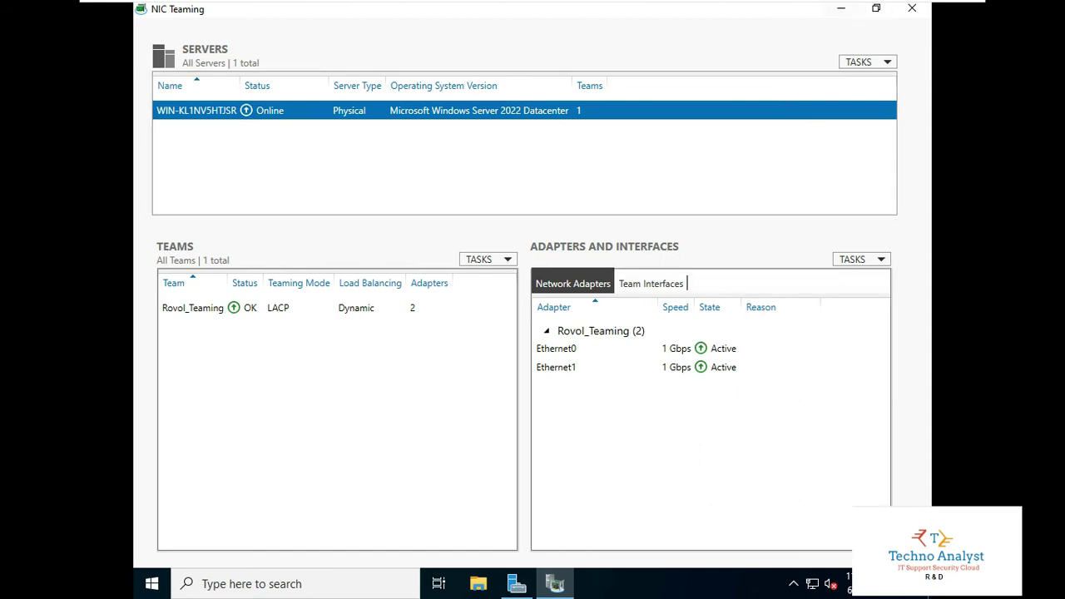
pyautogui.rightClick(814, 588)
pyautogui.click(741, 560)
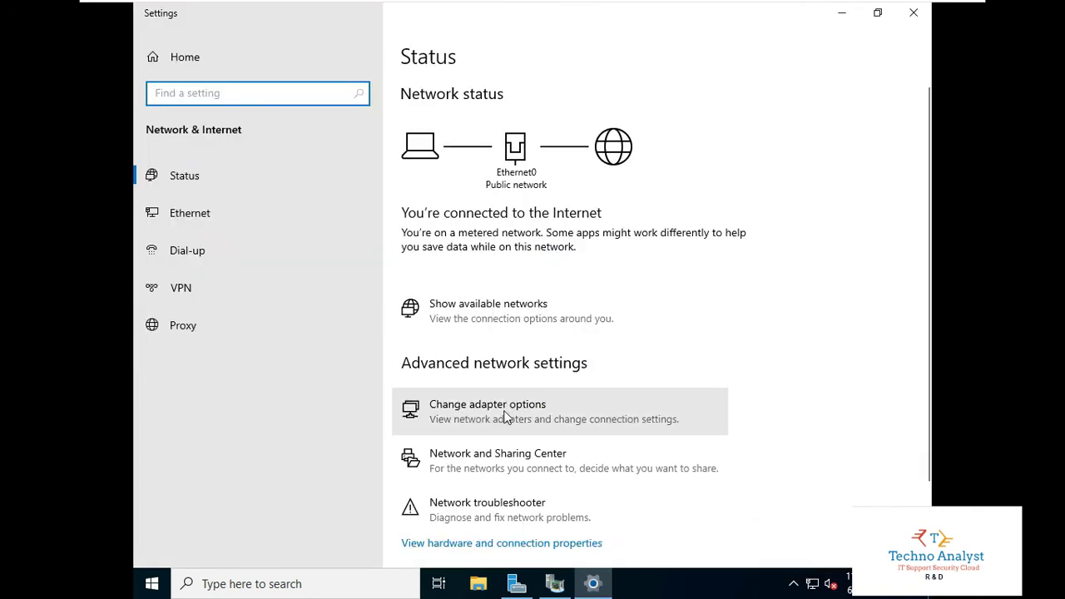
pyautogui.click(505, 417)
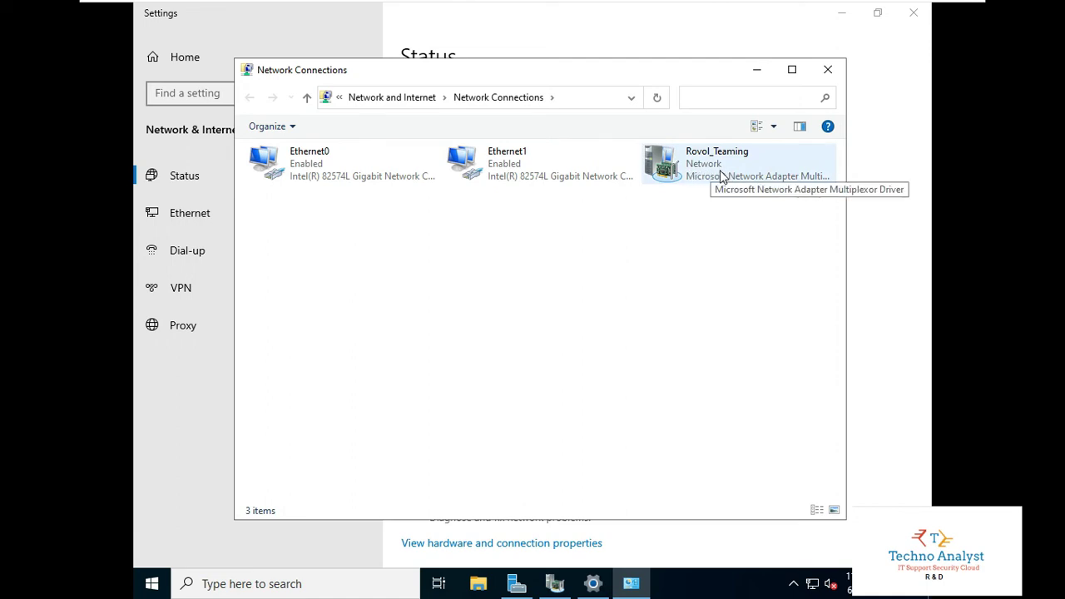
# Step: Review the items enabled in the Ethernet0 adapter's properties and close them without saving
pyautogui.click(295, 170)
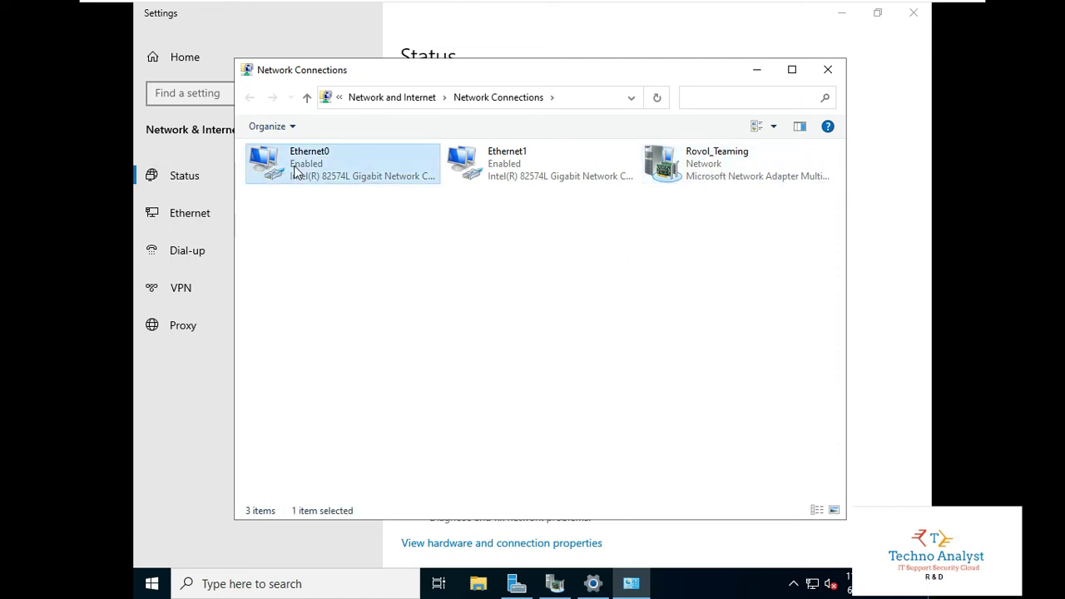
pyautogui.rightClick(295, 171)
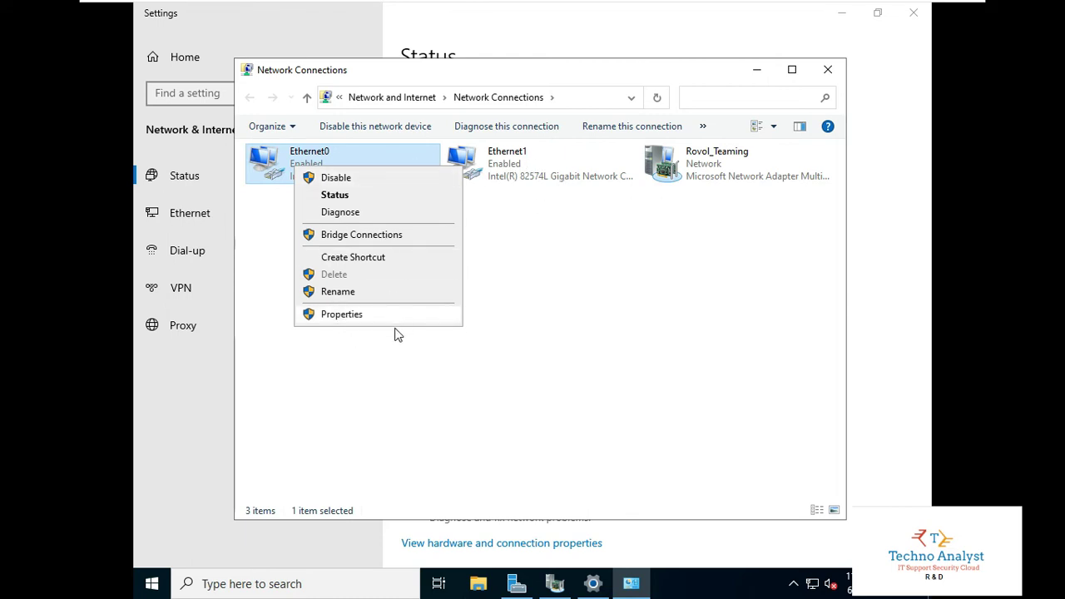
pyautogui.click(351, 315)
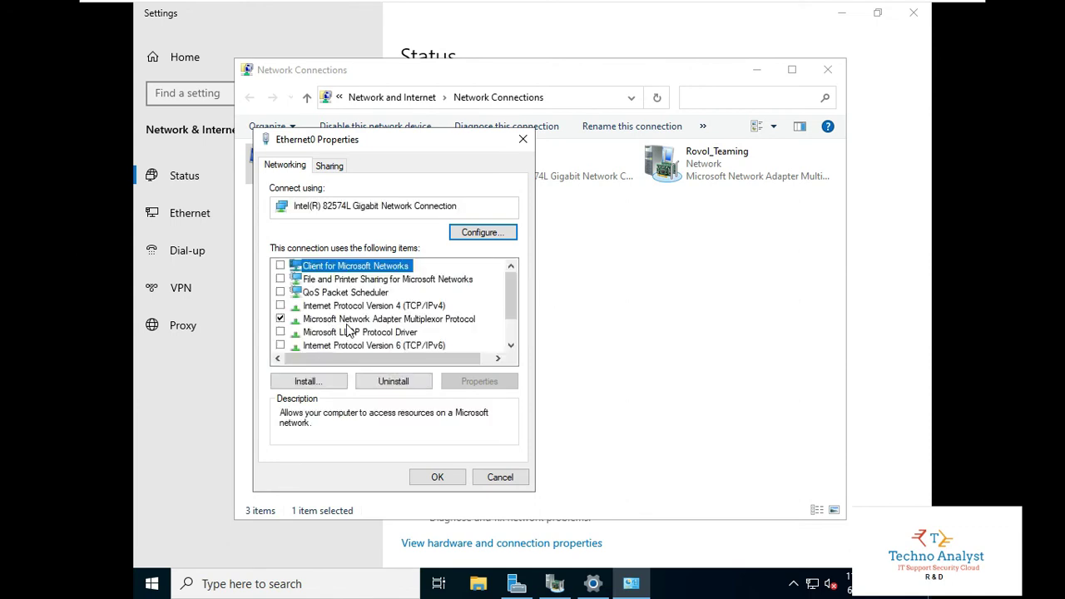
pyautogui.click(280, 317)
pyautogui.click(488, 480)
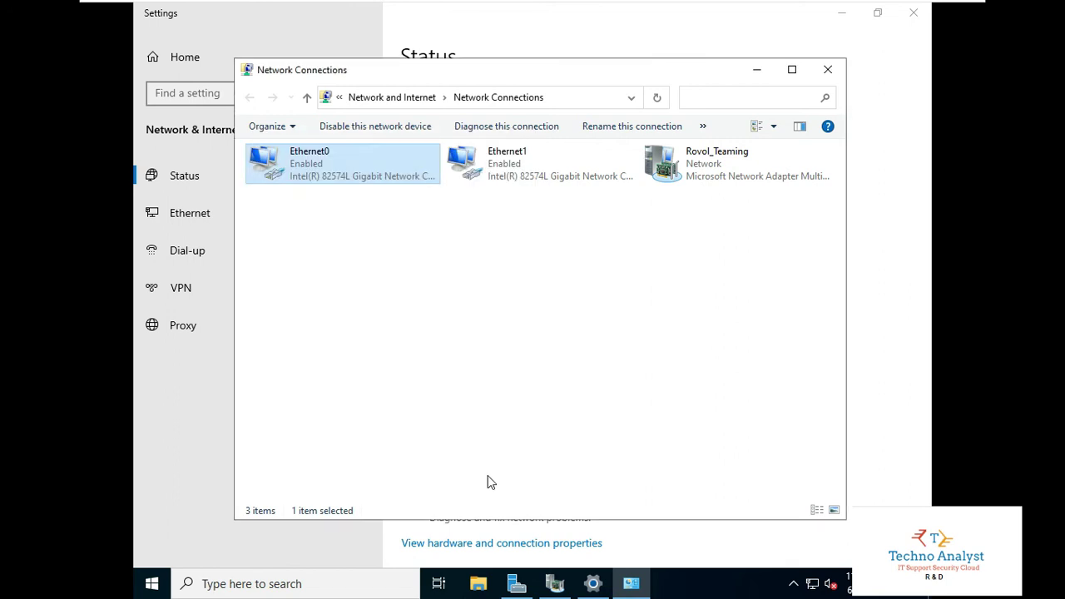
# Step: Inspect Internet Protocol Version 4 in the Ethernet1 adapter's properties and close them without saving
pyautogui.rightClick(470, 172)
pyautogui.click(507, 322)
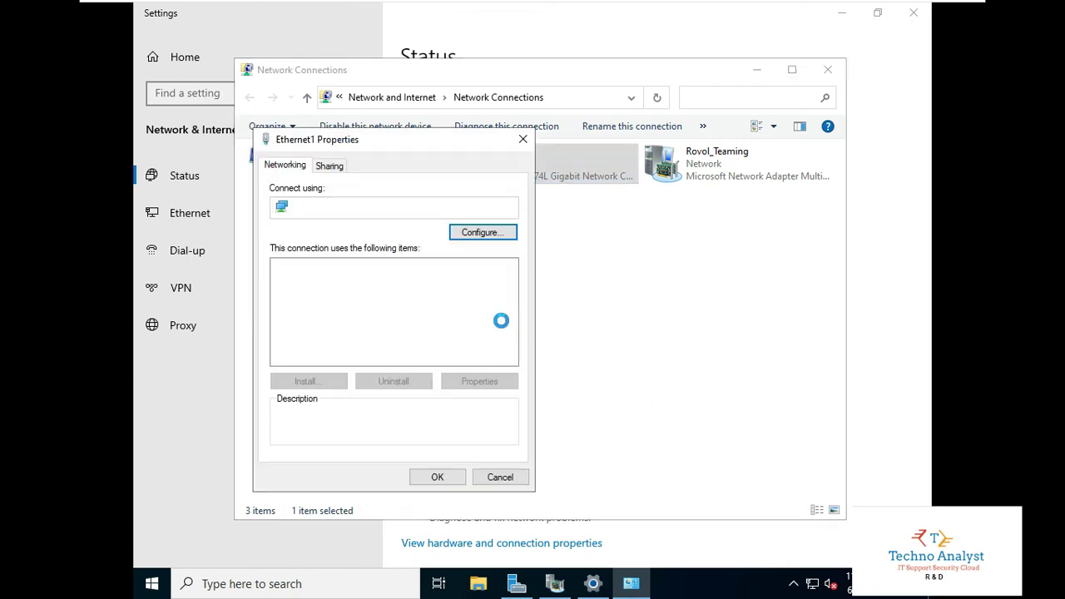
pyautogui.click(426, 306)
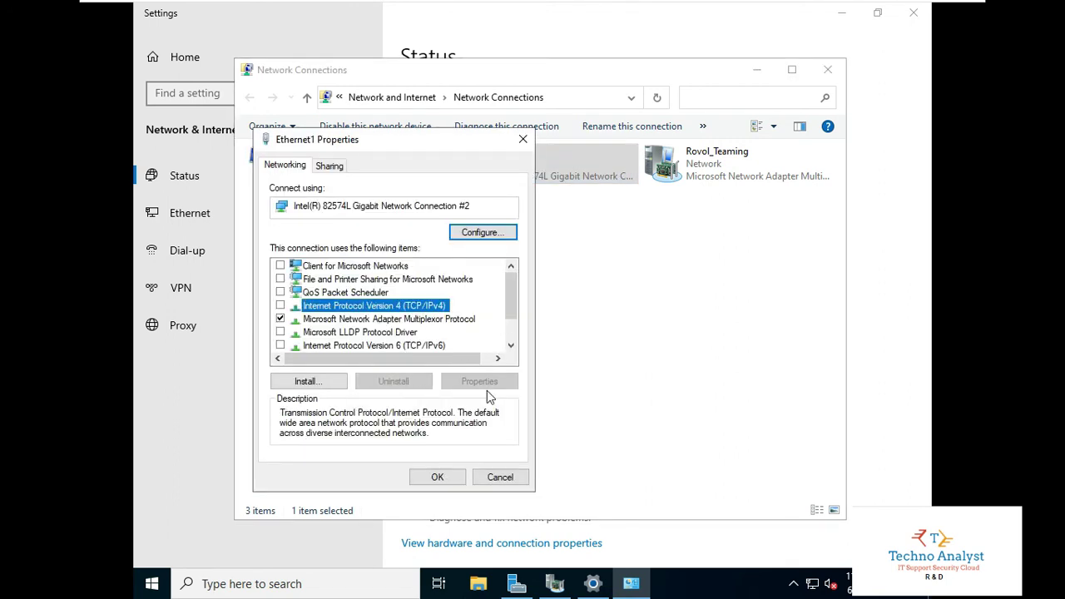
pyautogui.click(492, 480)
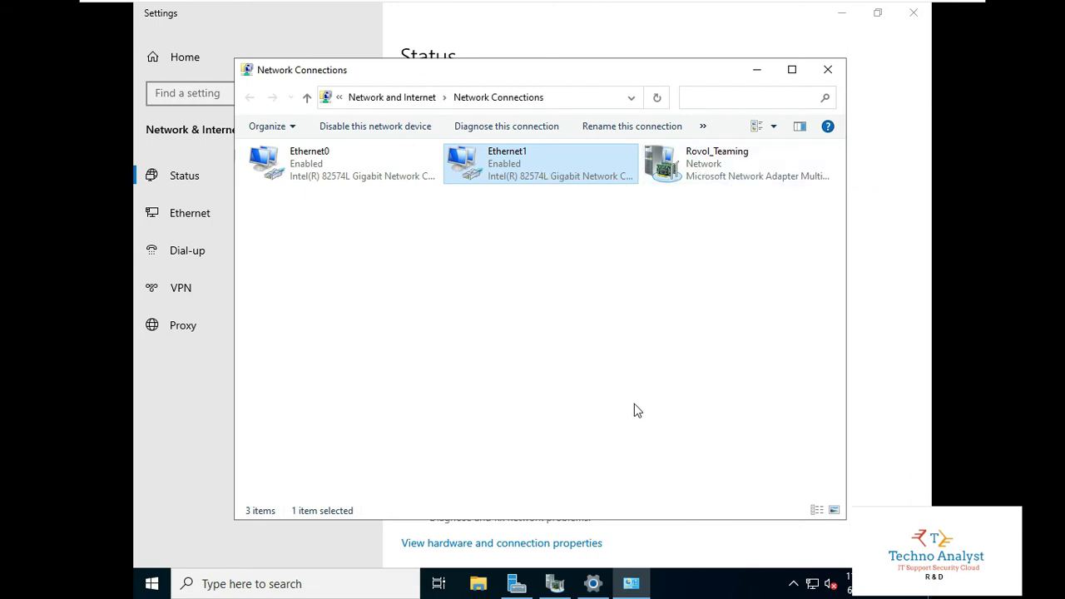
# Step: Give the Rovol_Teaming adapter a static IPv4 address in the 192.168.1 range with a subnet mask
pyautogui.rightClick(697, 162)
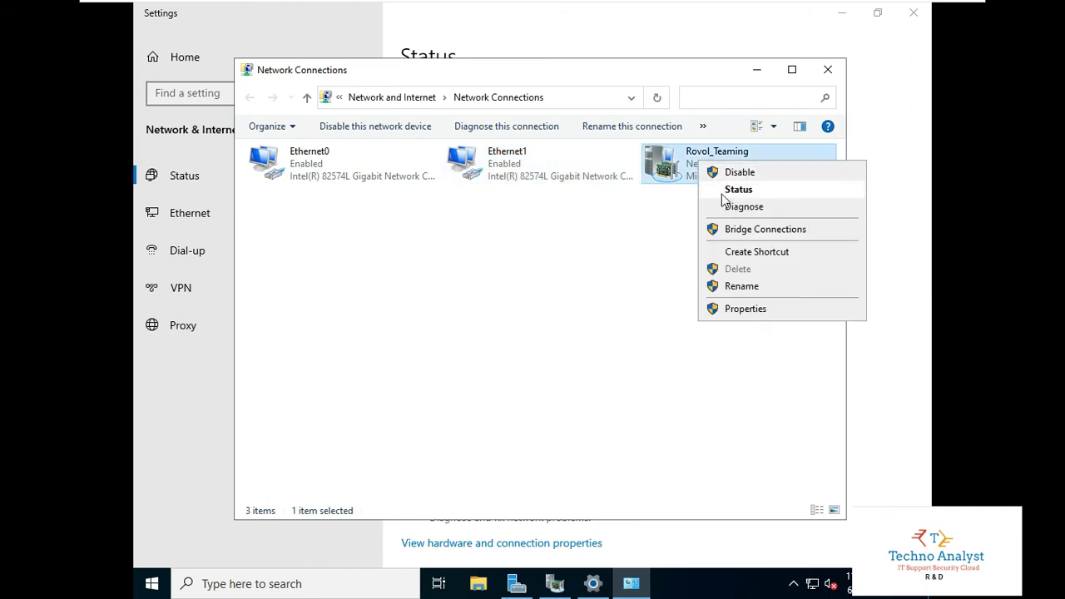
pyautogui.click(731, 309)
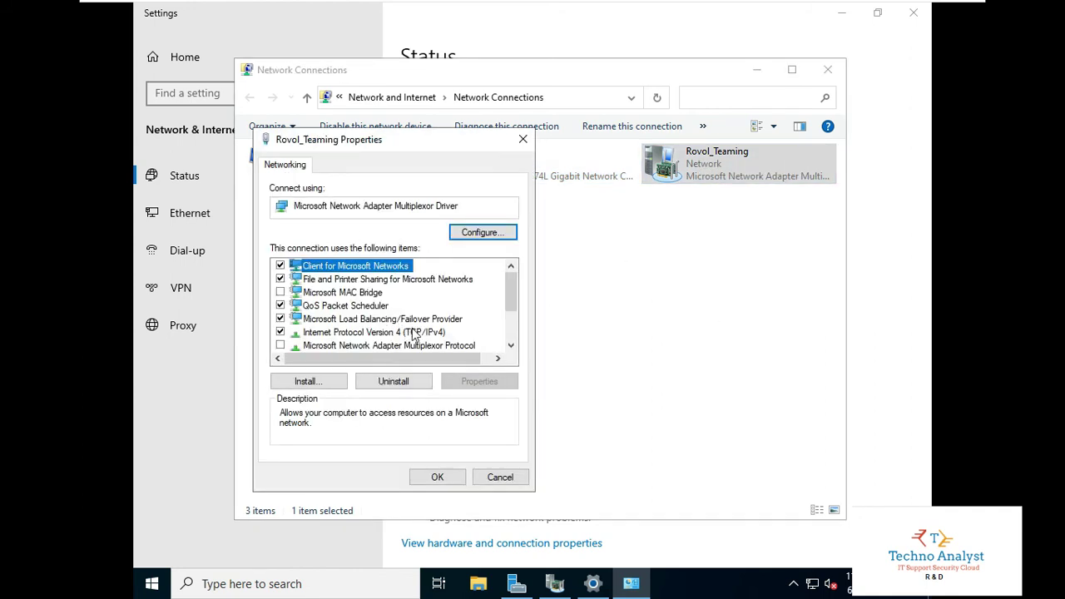
pyautogui.click(416, 332)
pyautogui.click(491, 391)
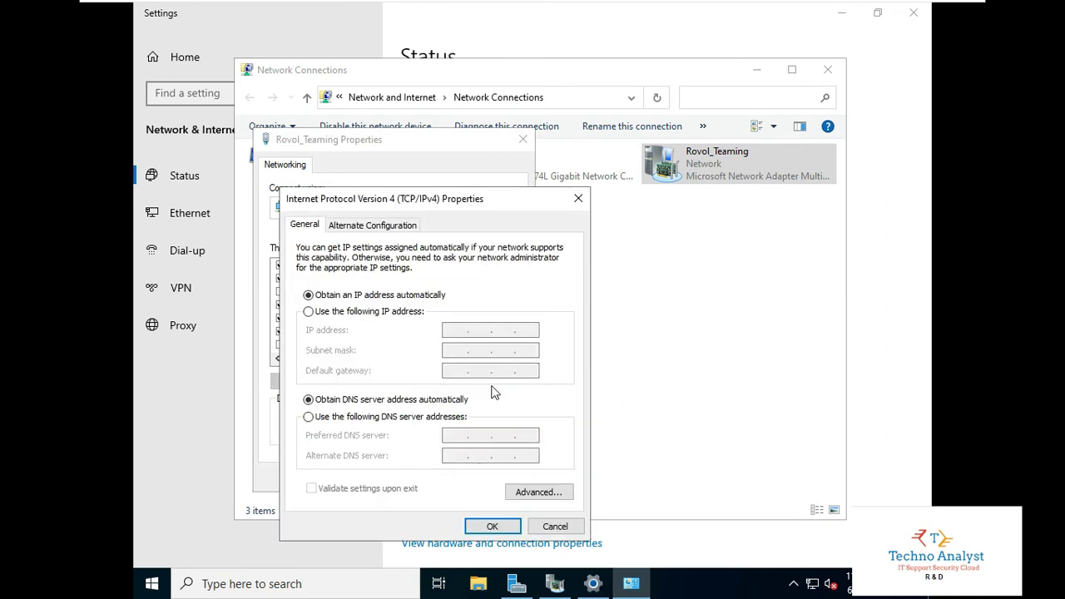
pyautogui.click(359, 314)
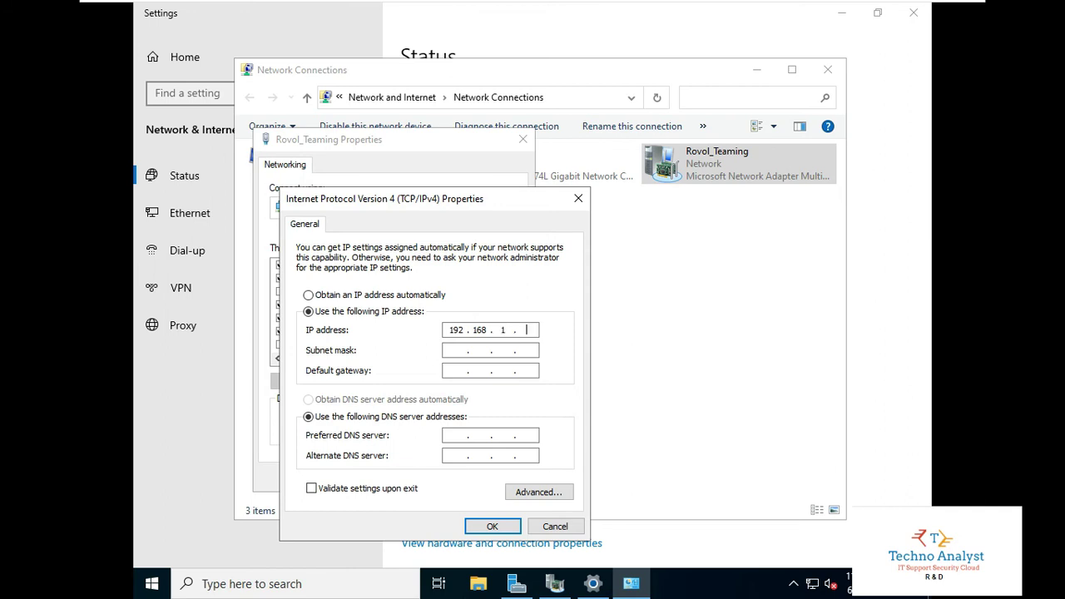
pyautogui.click(457, 350)
pyautogui.write('1')
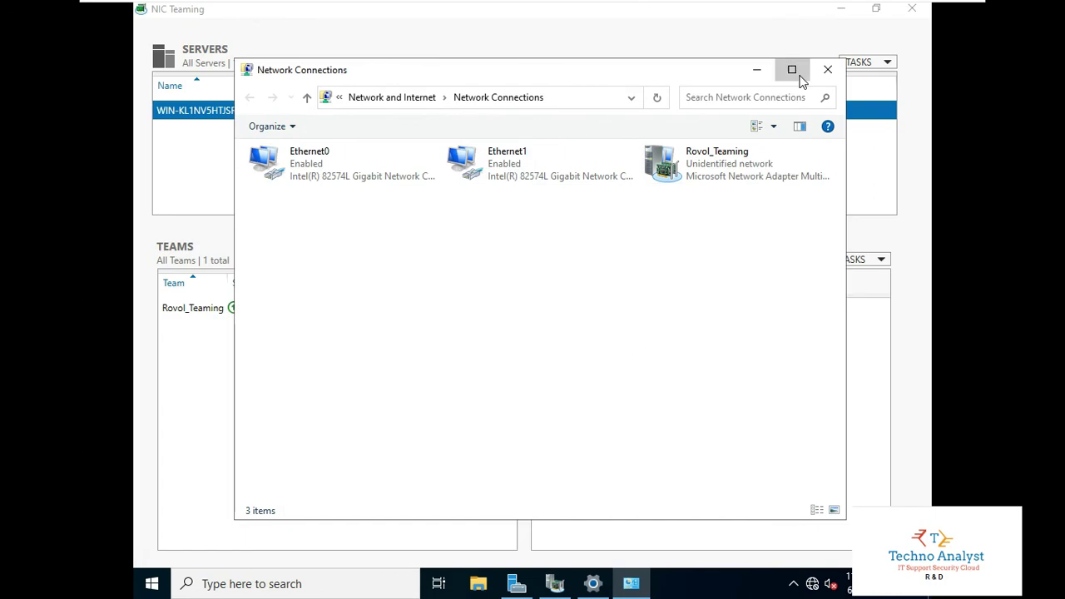
# Step: Maximize Network Connections, open a Command Prompt and start a continuous ping to 192.168.1.5, moving the console below the adapters
pyautogui.click(791, 70)
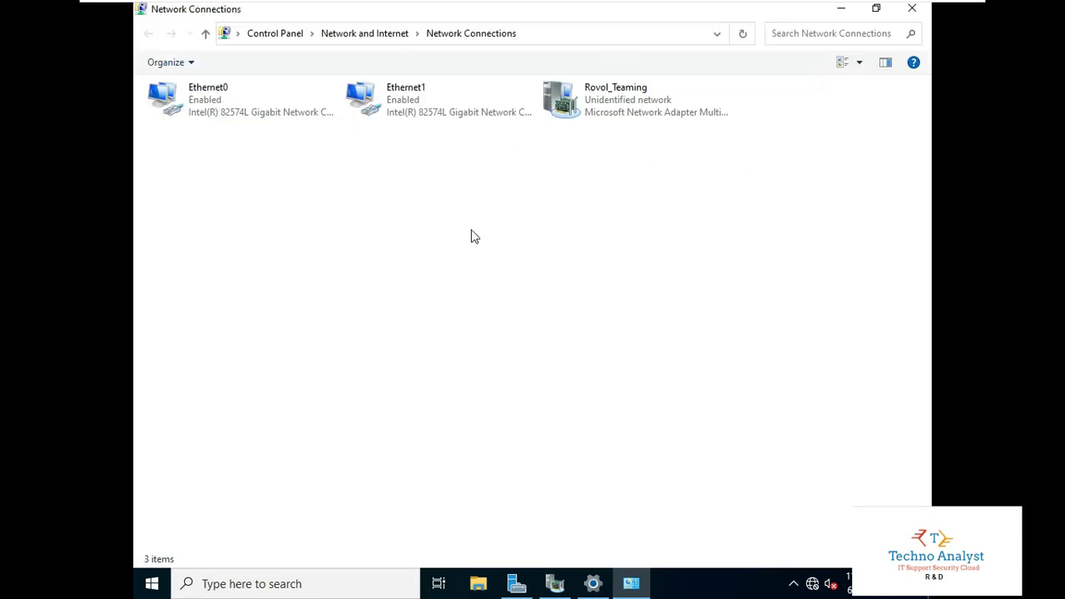
pyautogui.click(307, 592)
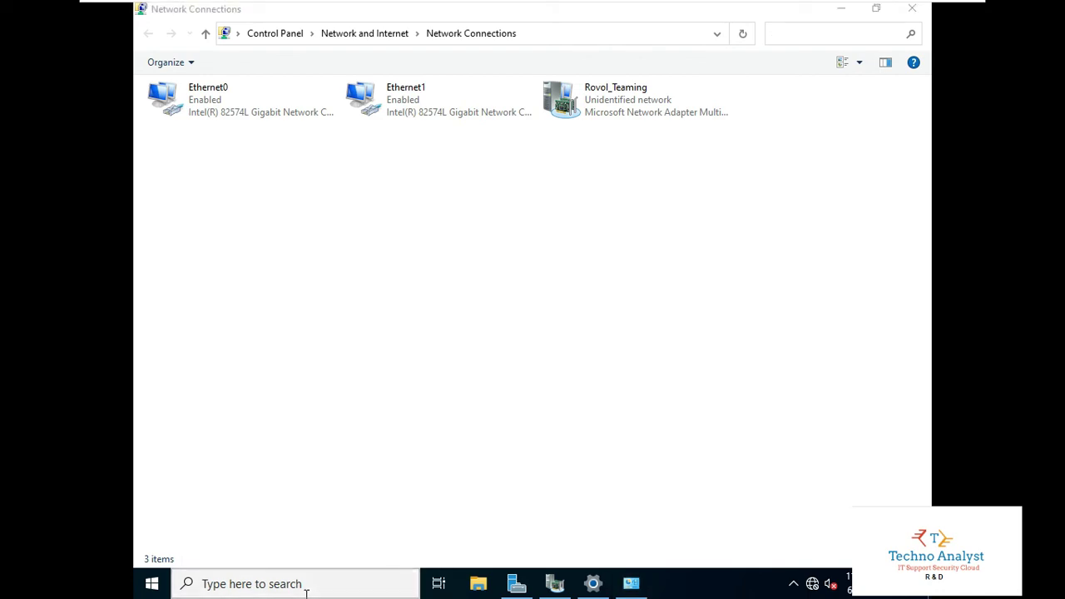
pyautogui.press('super+r')
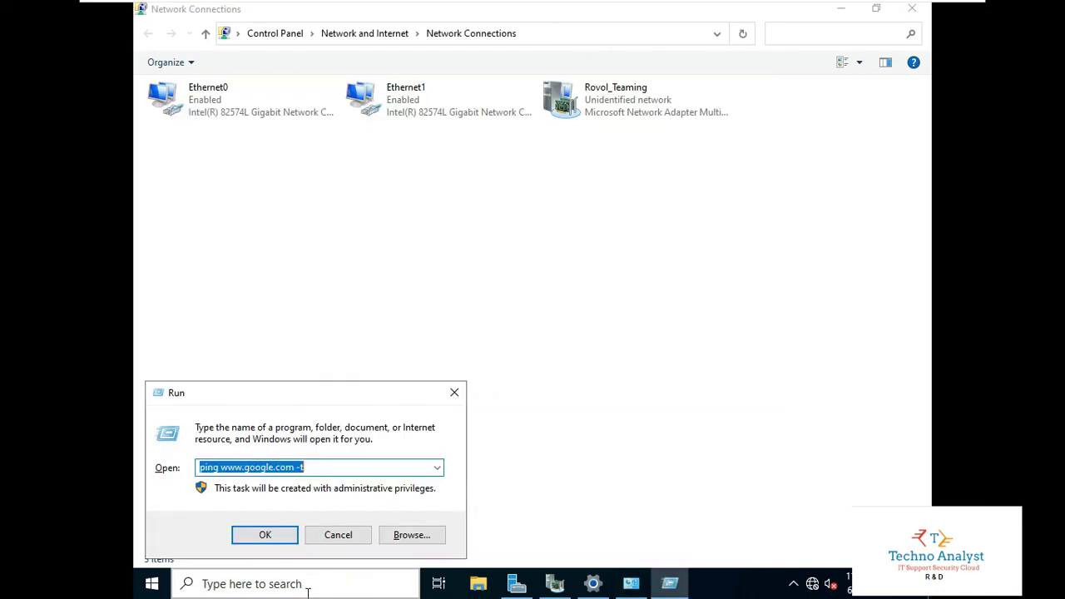
pyautogui.write('cmd')
pyautogui.press('Return')
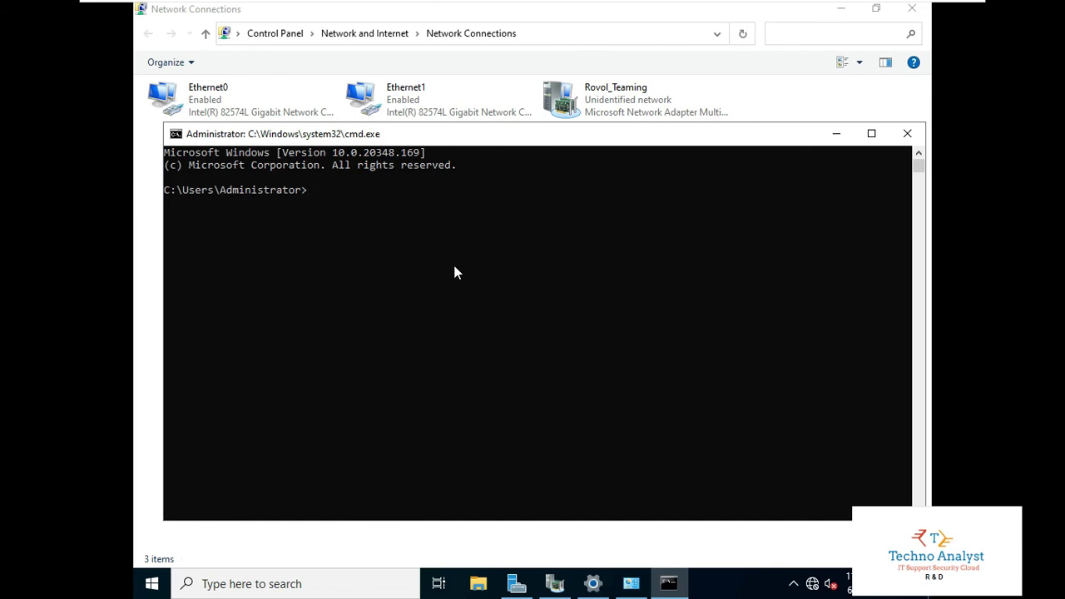
pyautogui.write('ping 192.168.1.5 -t')
pyautogui.press('Return')
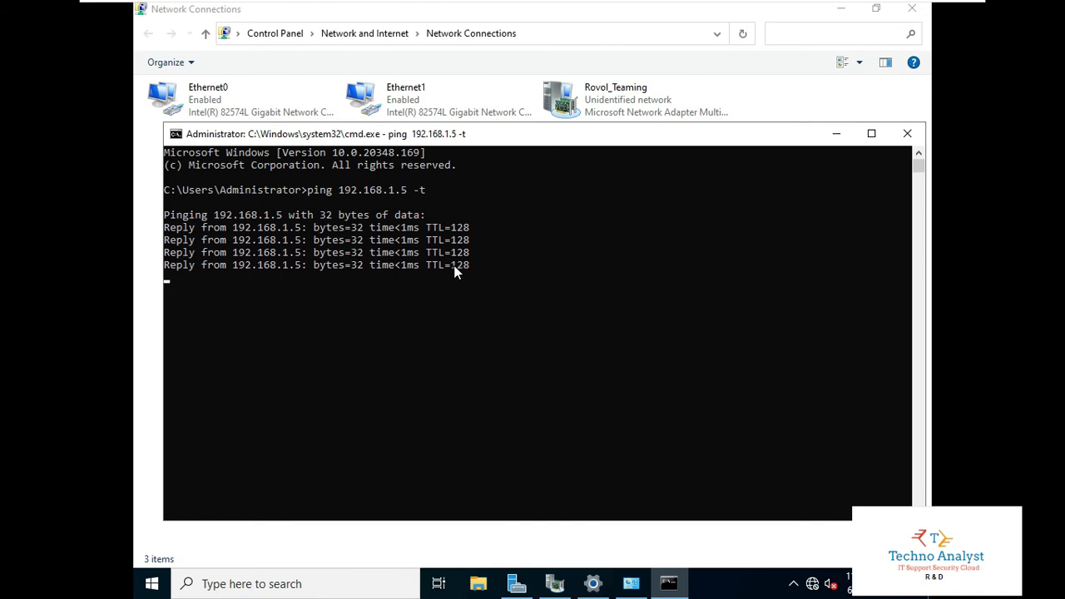
pyautogui.moveTo(426, 138); pyautogui.dragTo(413, 214)
# Step: View the connection status of the Ethernet0 adapter and close it
pyautogui.rightClick(212, 93)
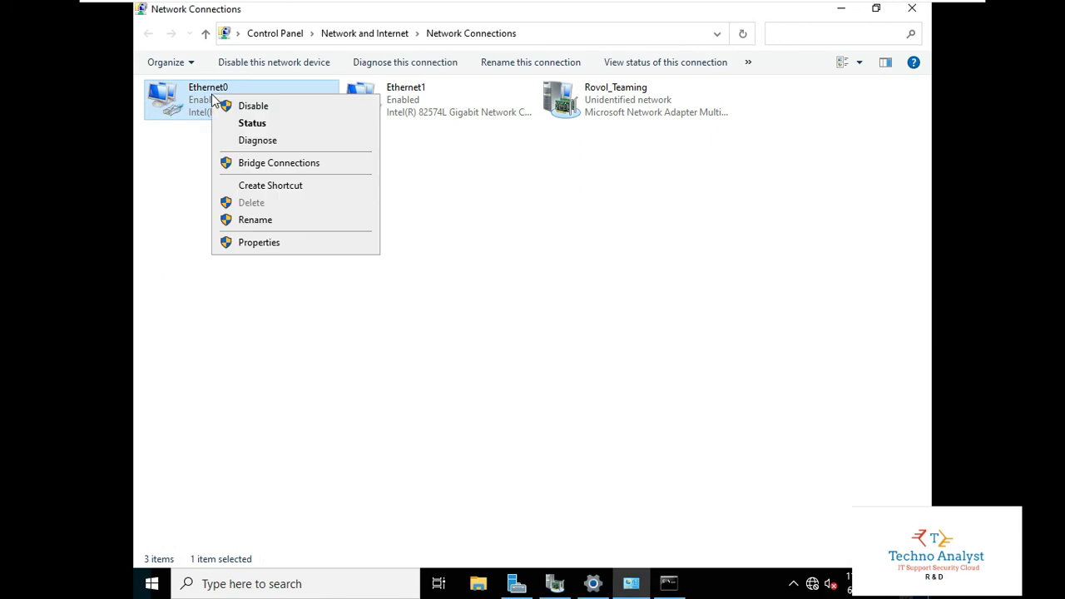
pyautogui.click(272, 123)
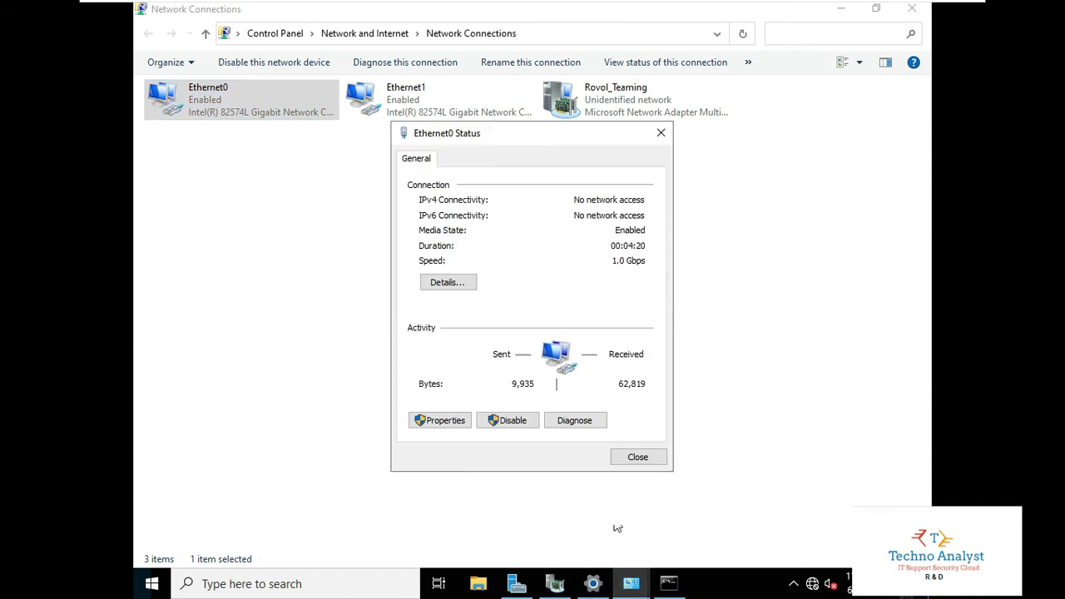
pyautogui.click(642, 456)
# Step: Disable the Ethernet0 adapter and check the running ping, keeping the console below the adapter list
pyautogui.rightClick(233, 107)
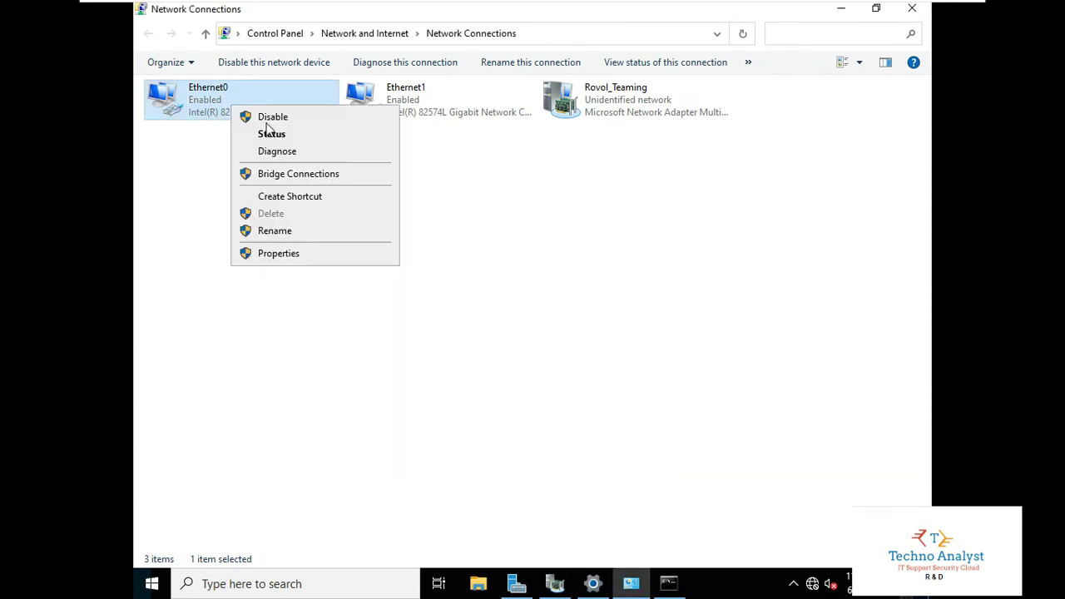
pyautogui.click(279, 118)
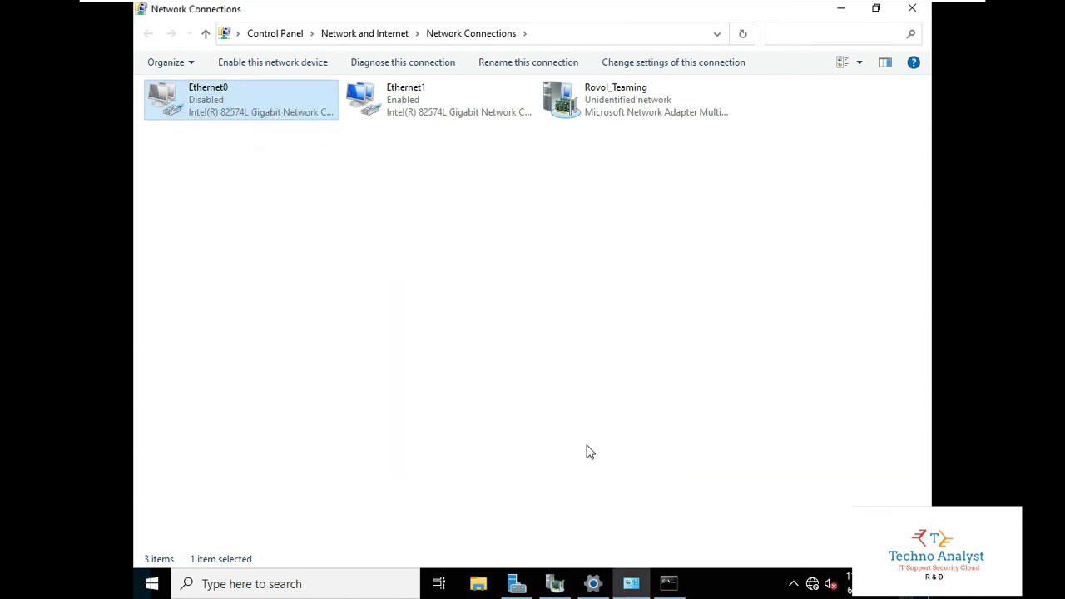
pyautogui.click(668, 583)
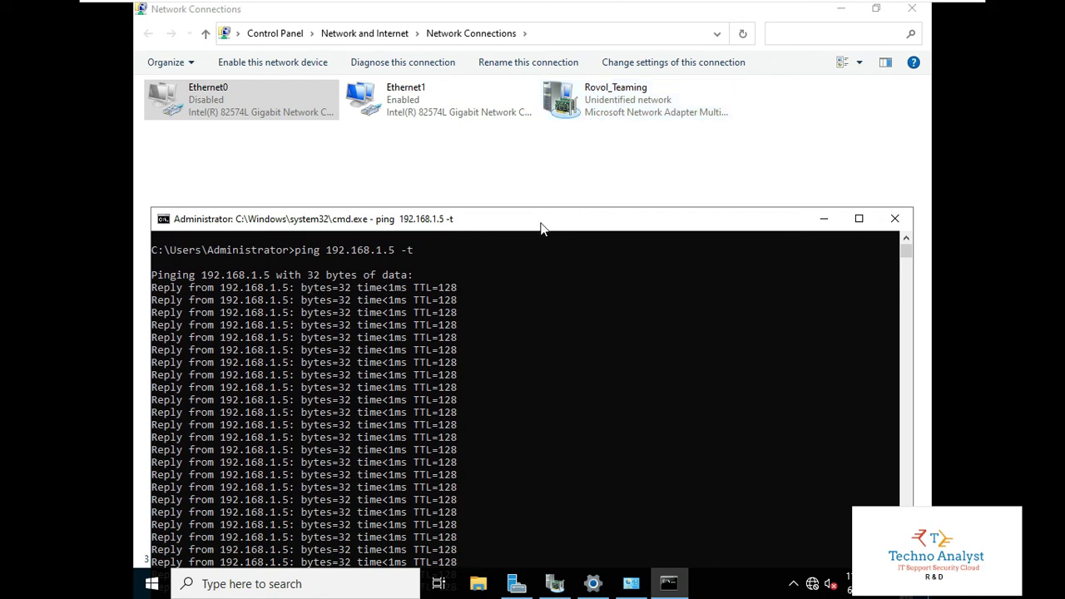
pyautogui.moveTo(545, 220); pyautogui.dragTo(581, 147)
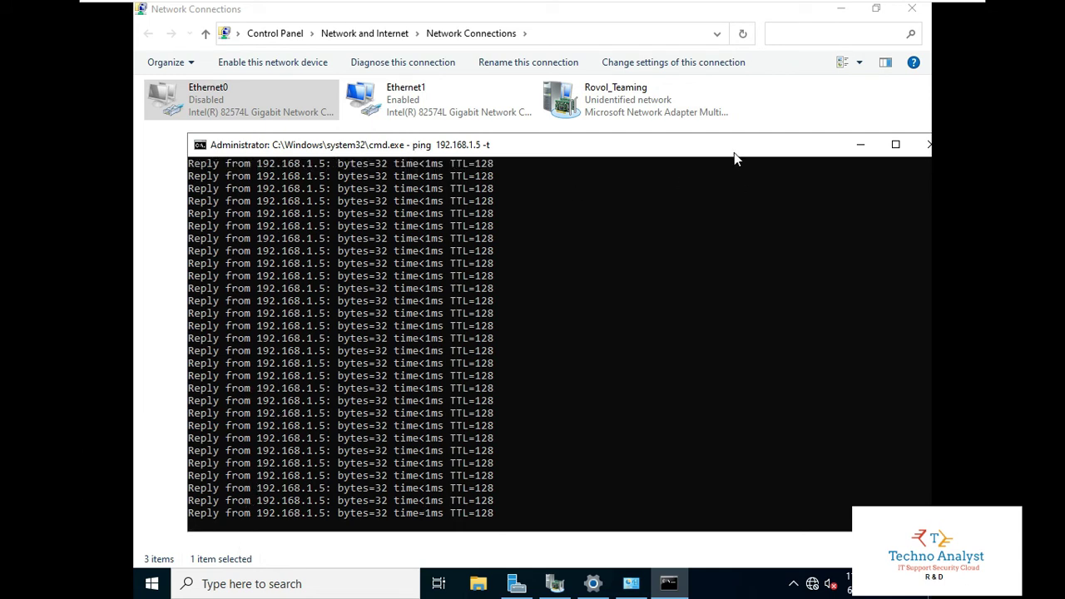
# Step: Enable the Ethernet0 adapter again and bring the running ping back into view
pyautogui.rightClick(222, 105)
pyautogui.click(240, 110)
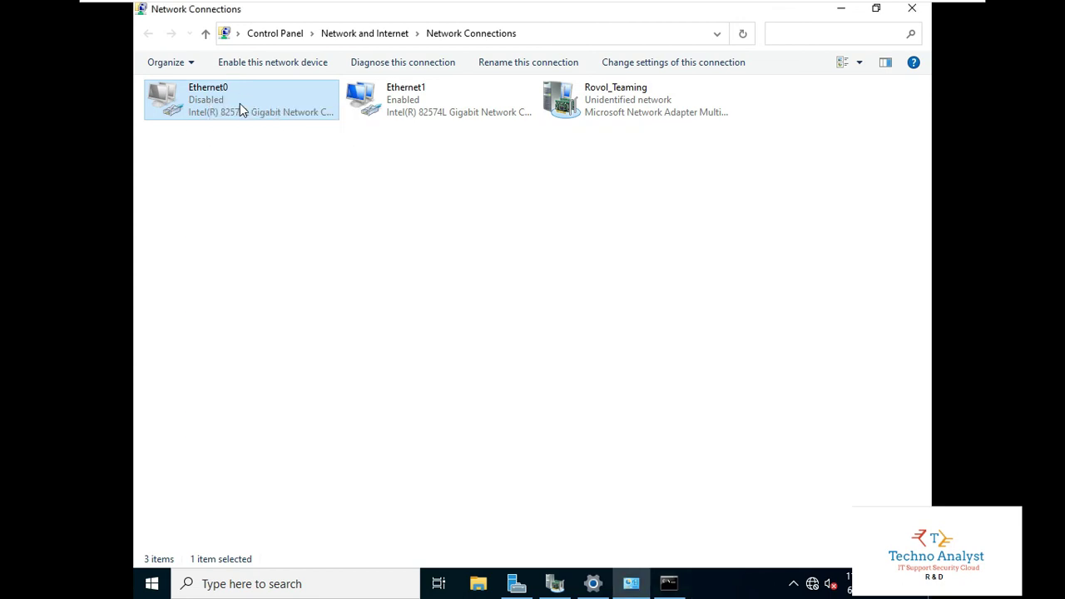
pyautogui.click(668, 587)
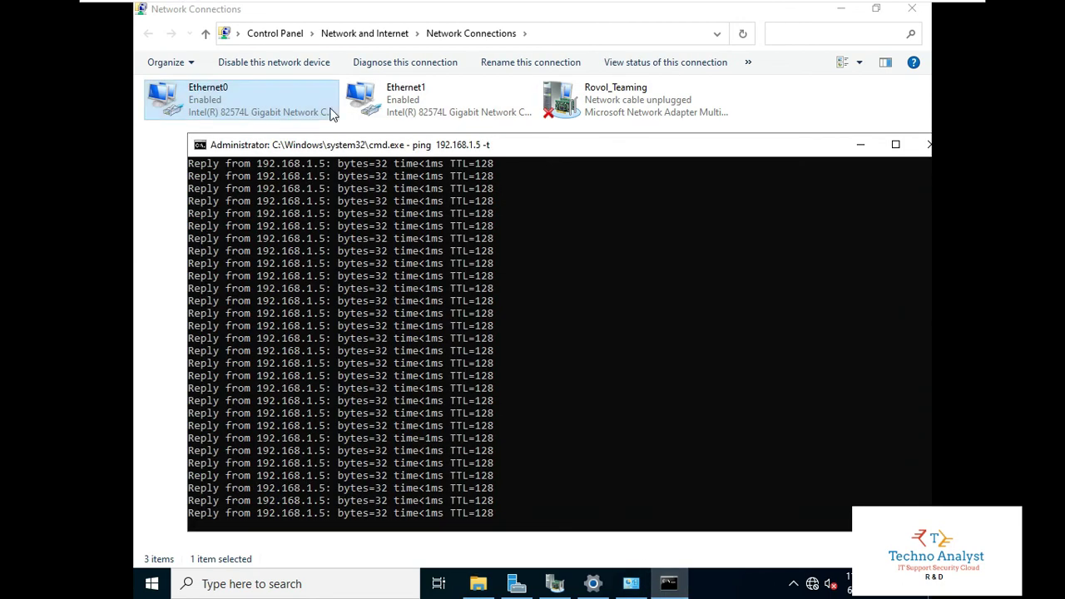
# Step: Disable the Ethernet1 adapter and check the running ping over the remaining team member
pyautogui.rightClick(395, 106)
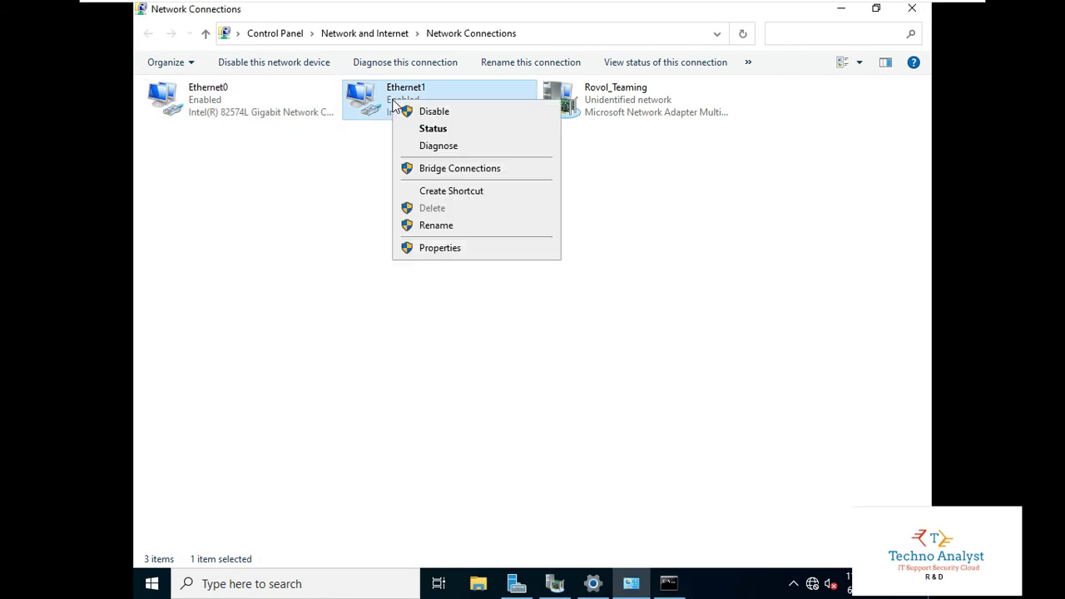
pyautogui.click(421, 110)
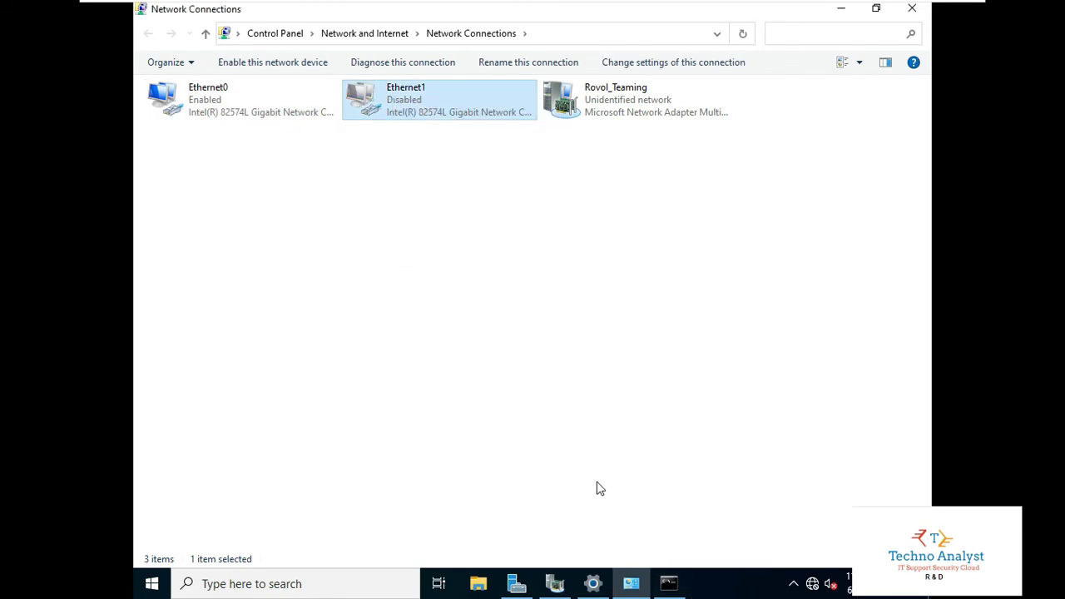
pyautogui.click(668, 583)
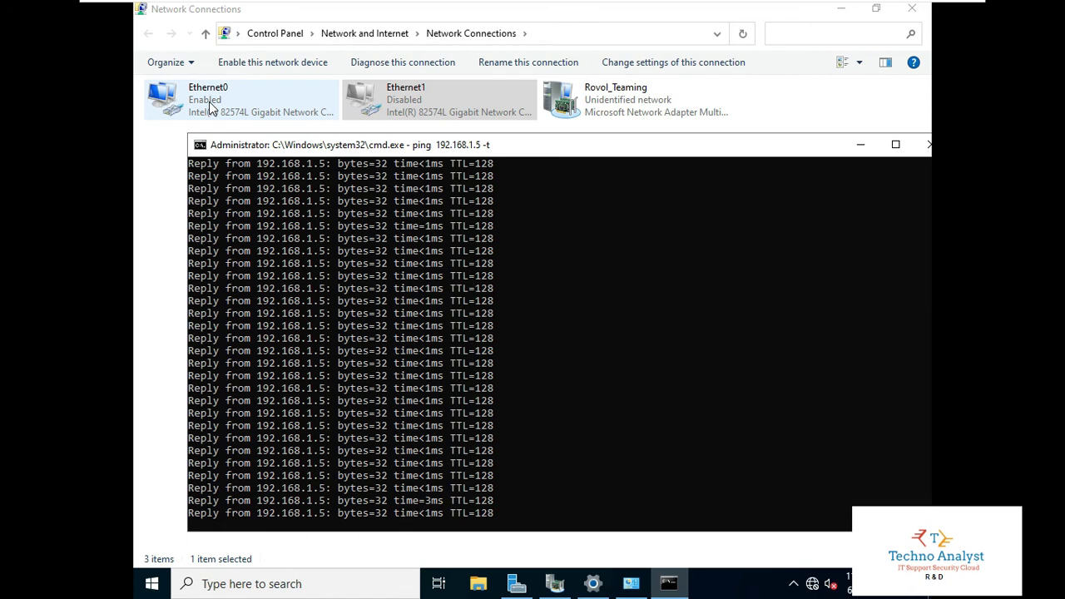
# Step: Disable the Ethernet0 adapter as well and check how the running ping responds
pyautogui.rightClick(211, 109)
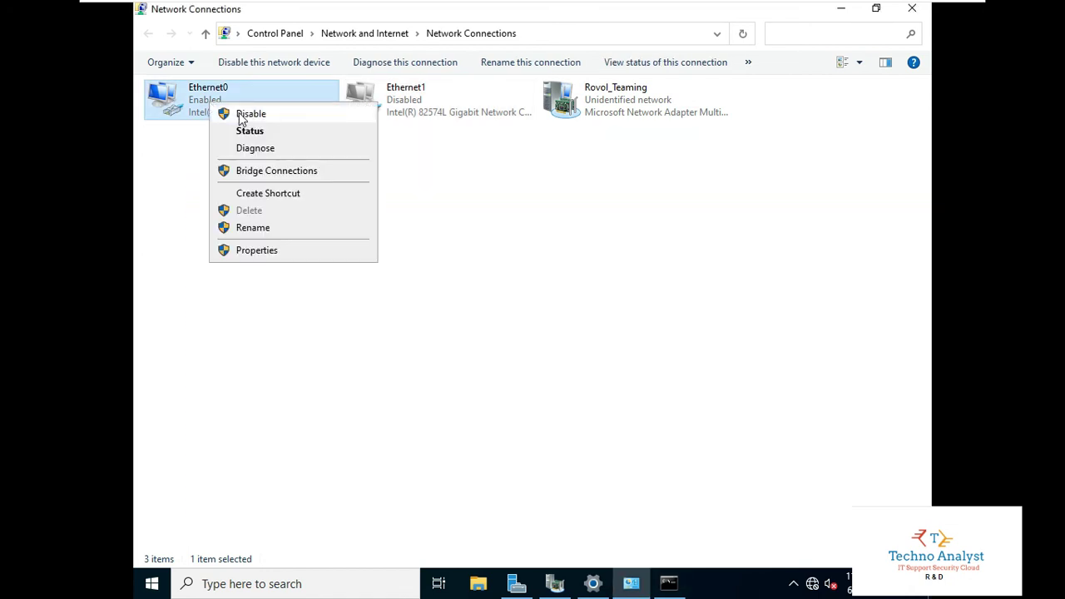
pyautogui.click(248, 114)
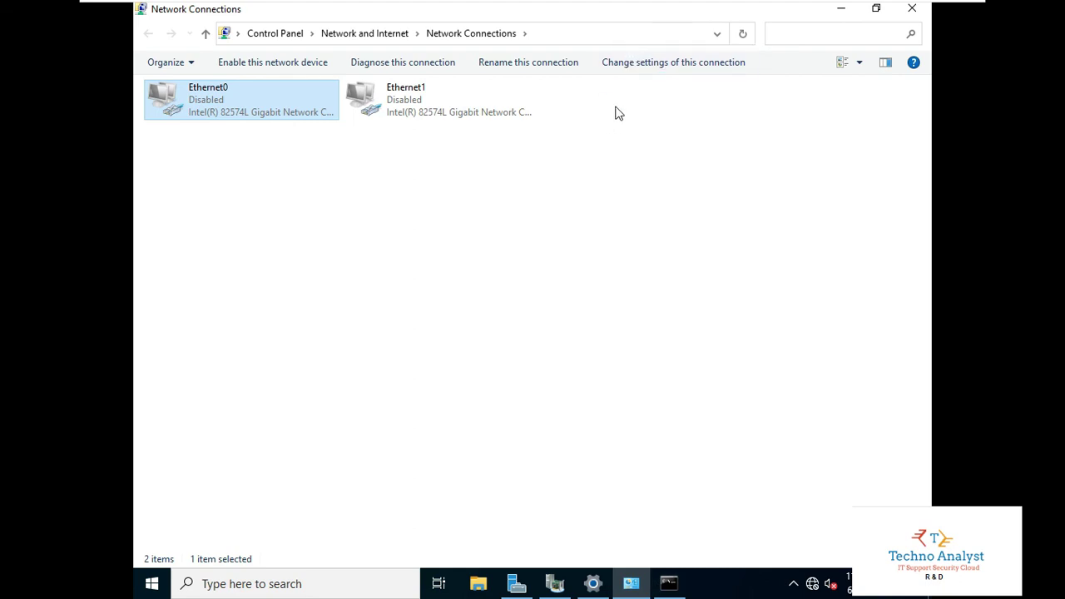
pyautogui.click(668, 583)
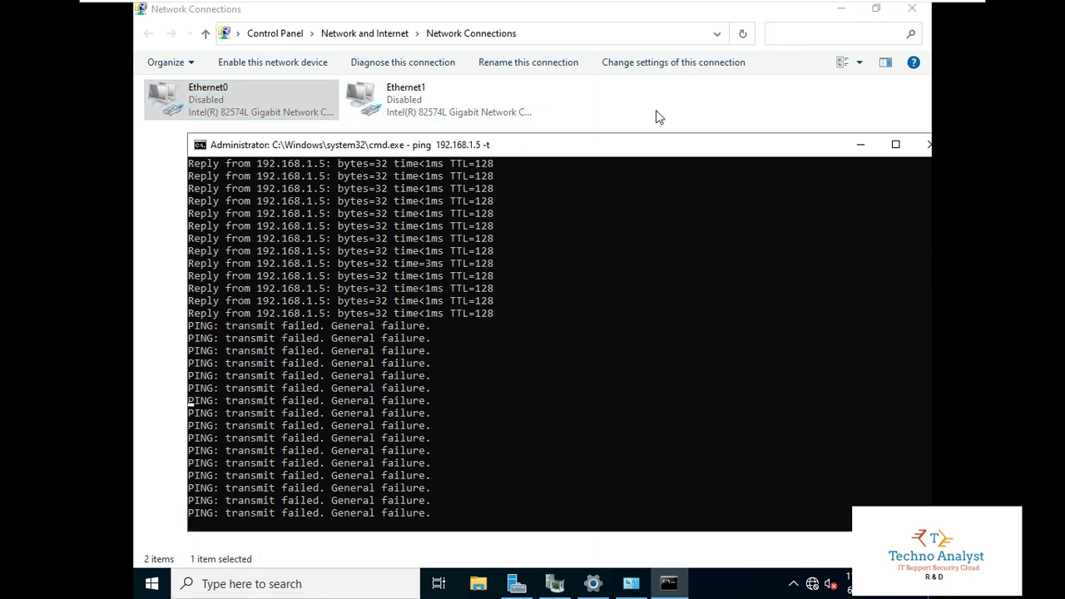
# Step: Enable the Ethernet0 and Ethernet1 adapters again and bring the running ping to 192.168.1.5 back into view
pyautogui.rightClick(242, 100)
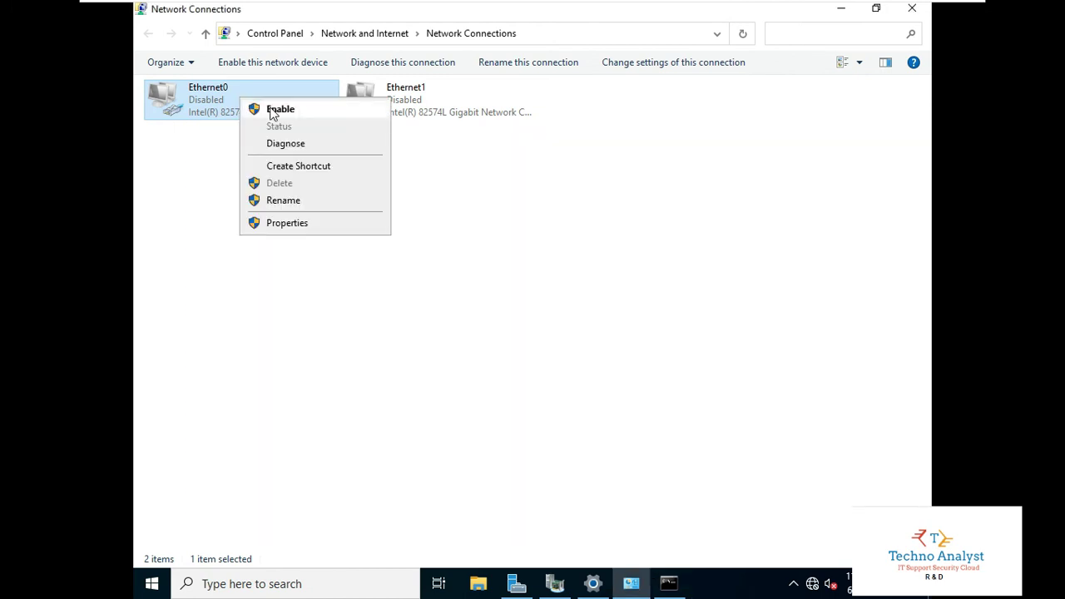
pyautogui.click(271, 110)
pyautogui.rightClick(399, 101)
pyautogui.click(432, 112)
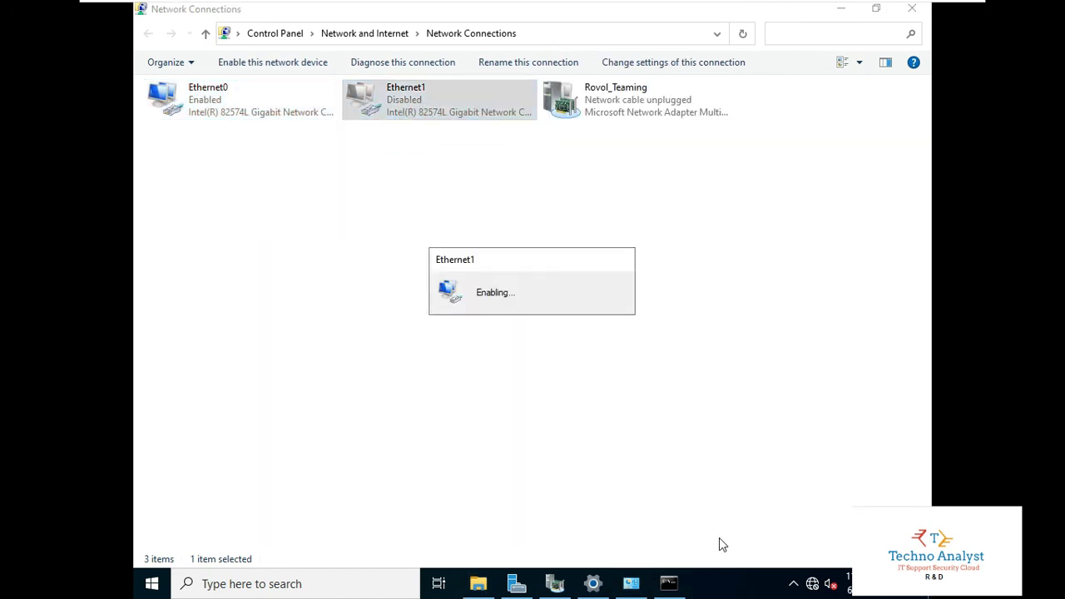
pyautogui.click(669, 583)
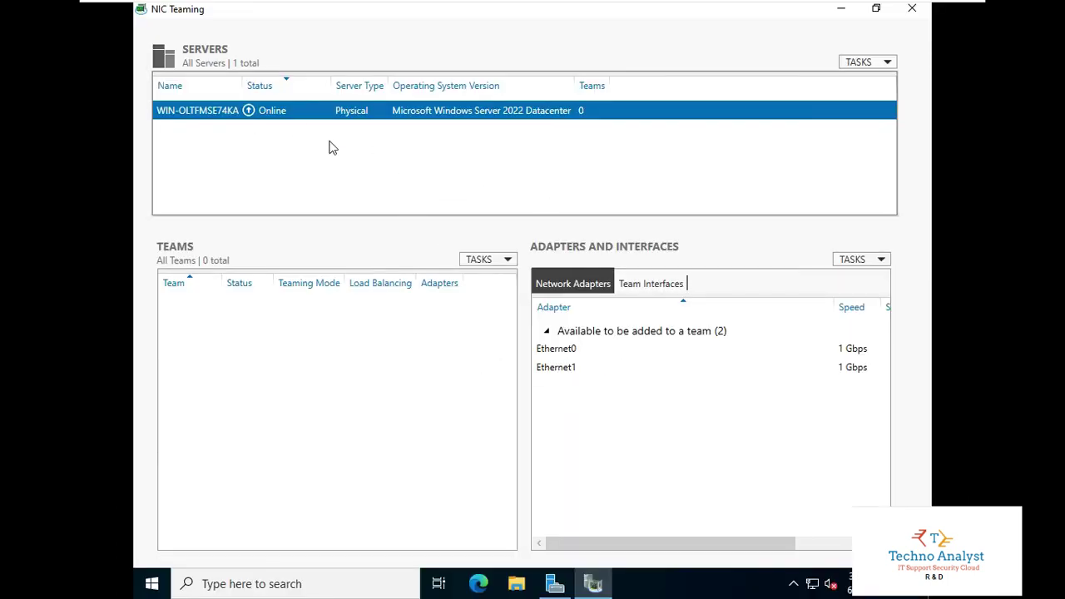
# Step: Start a new NIC team named "Rovol _Teaming" with Ethernet0 and Ethernet1 as member adapters
pyautogui.click(504, 259)
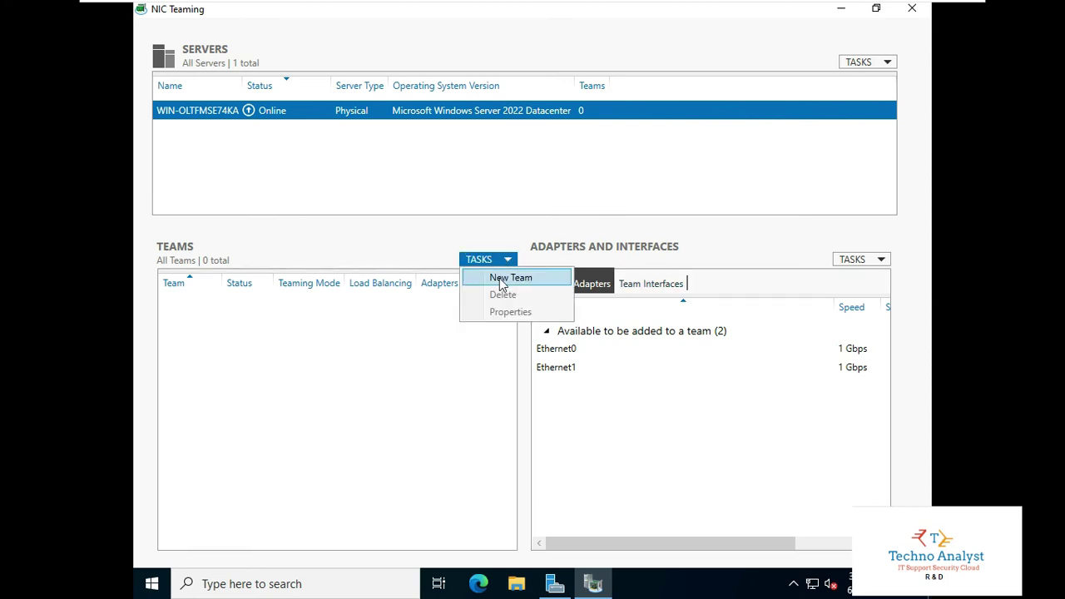
pyautogui.click(511, 275)
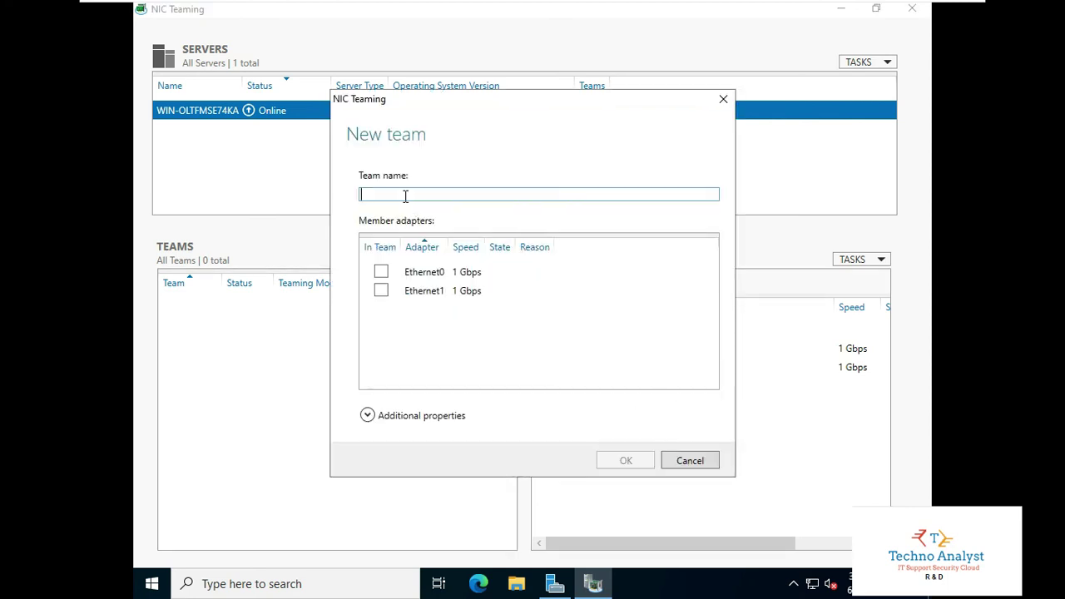
pyautogui.write('Rovol _Teaming')
pyautogui.click(381, 271)
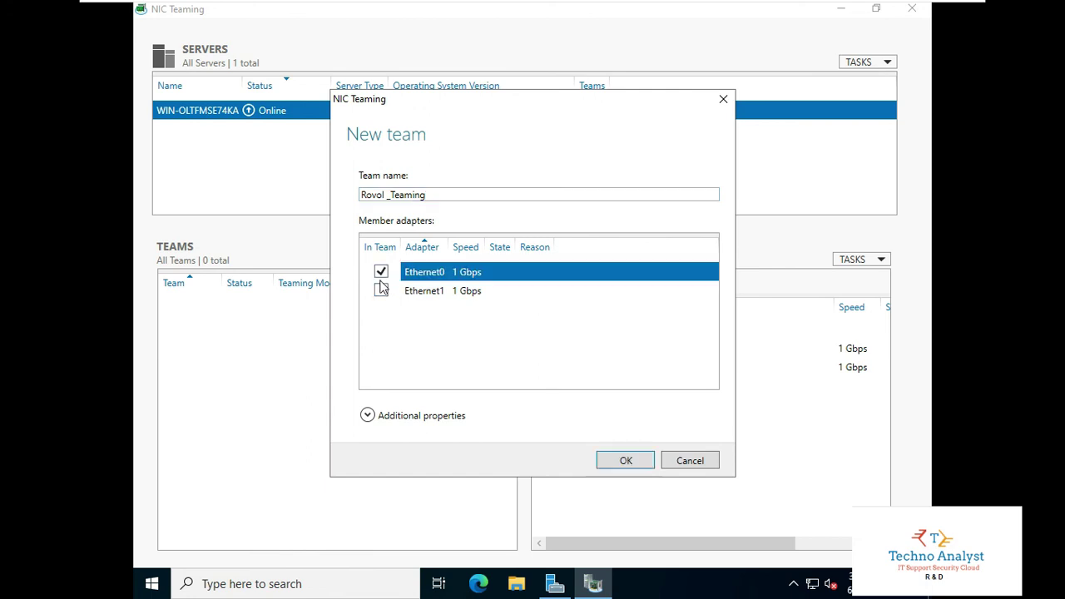
pyautogui.click(381, 290)
# Step: Set the new team's teaming mode to LACP with Dynamic load balancing and create the team
pyautogui.click(367, 415)
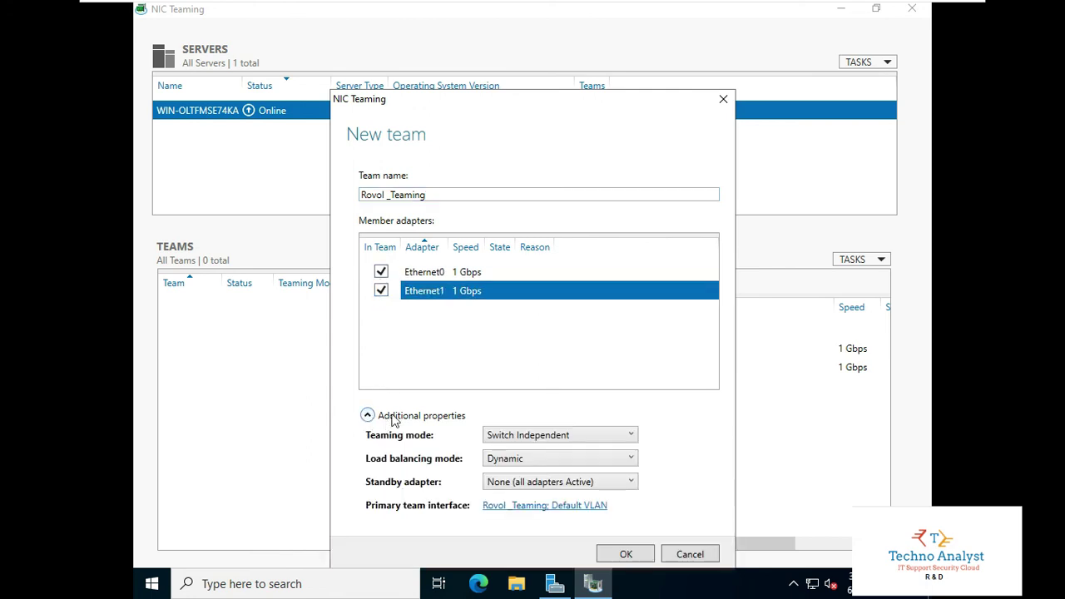
pyautogui.click(499, 435)
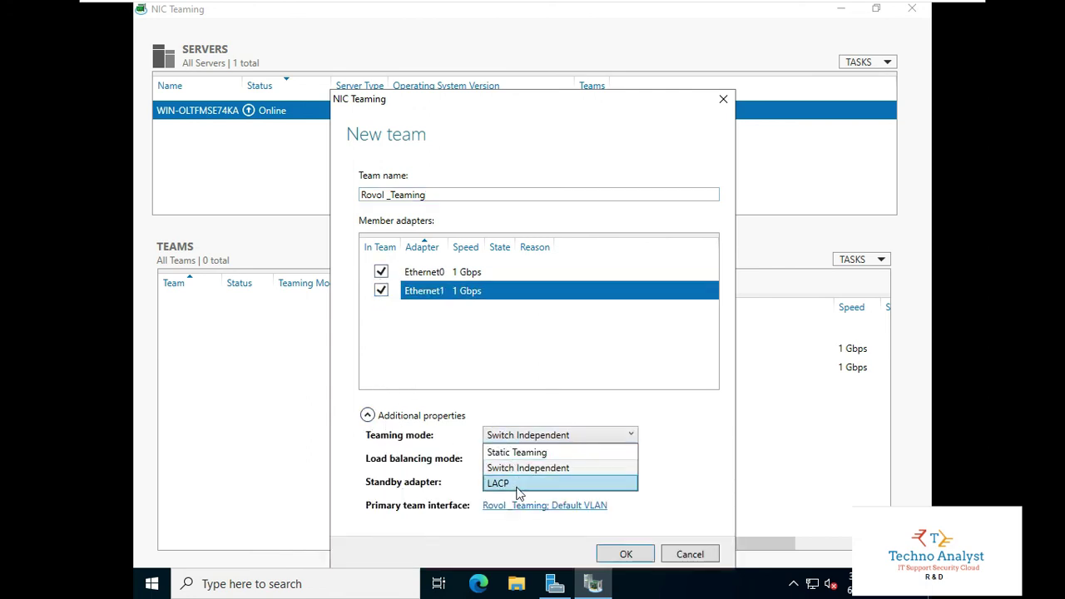
pyautogui.click(519, 482)
pyautogui.click(522, 460)
pyautogui.click(523, 460)
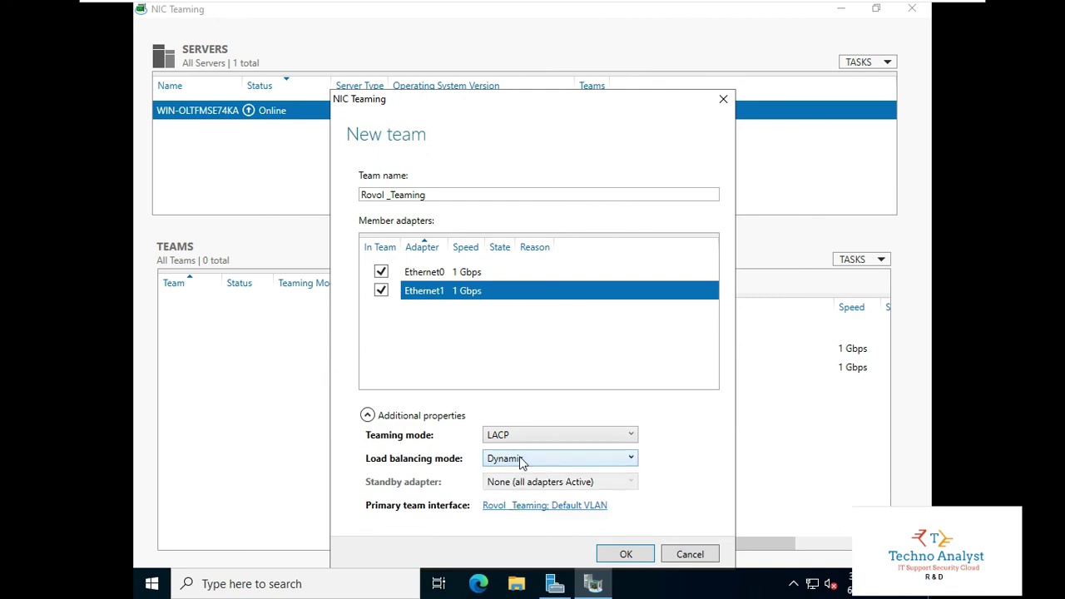
pyautogui.click(623, 554)
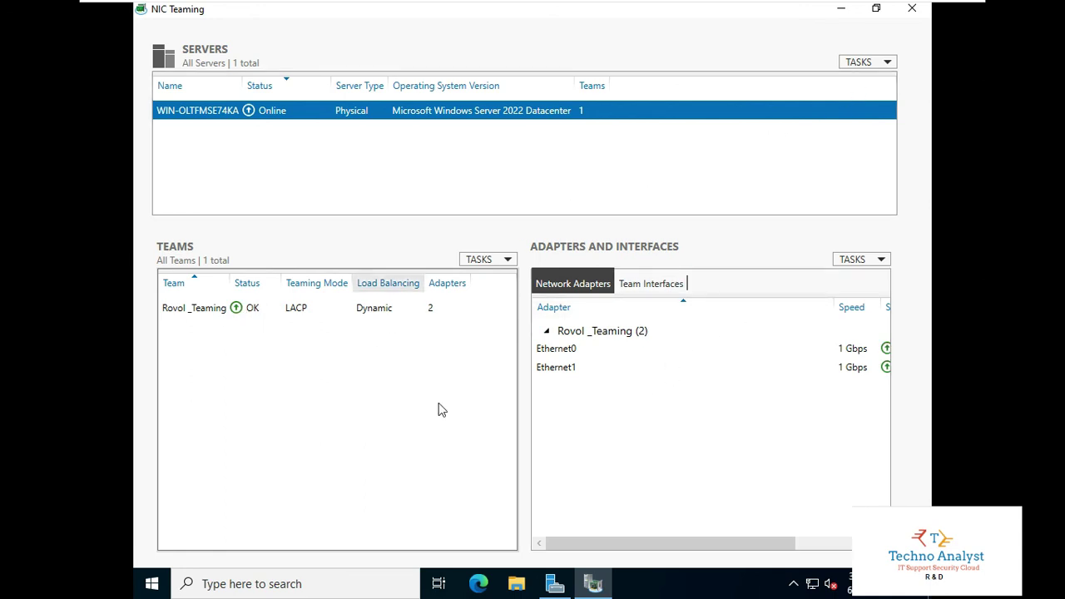
# Step: Minimize the NIC Teaming window and open the network adapter list from the network status settings
pyautogui.click(840, 8)
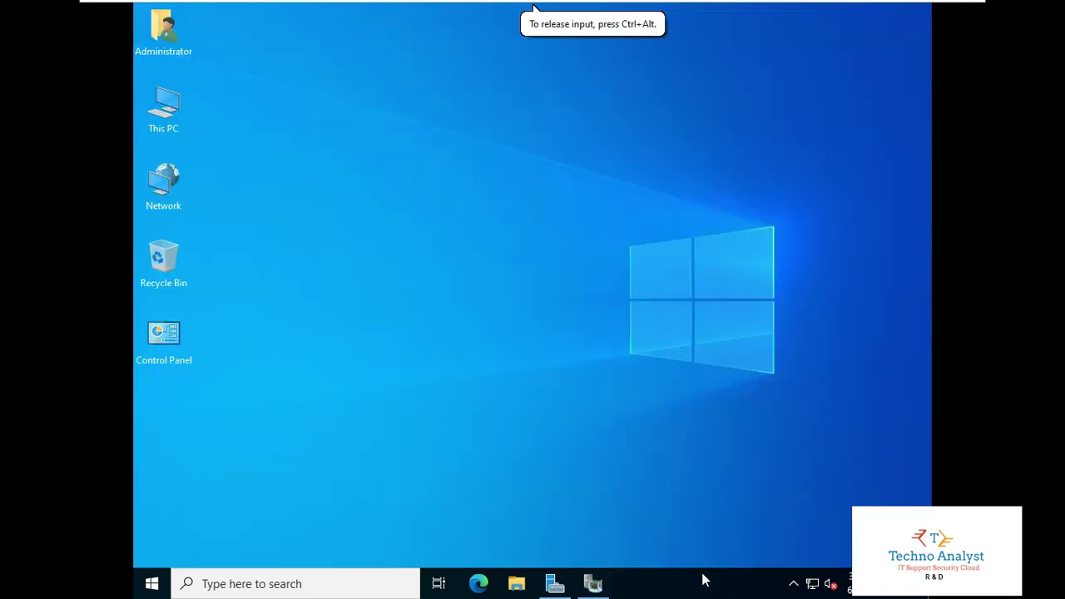
pyautogui.rightClick(812, 585)
pyautogui.click(749, 561)
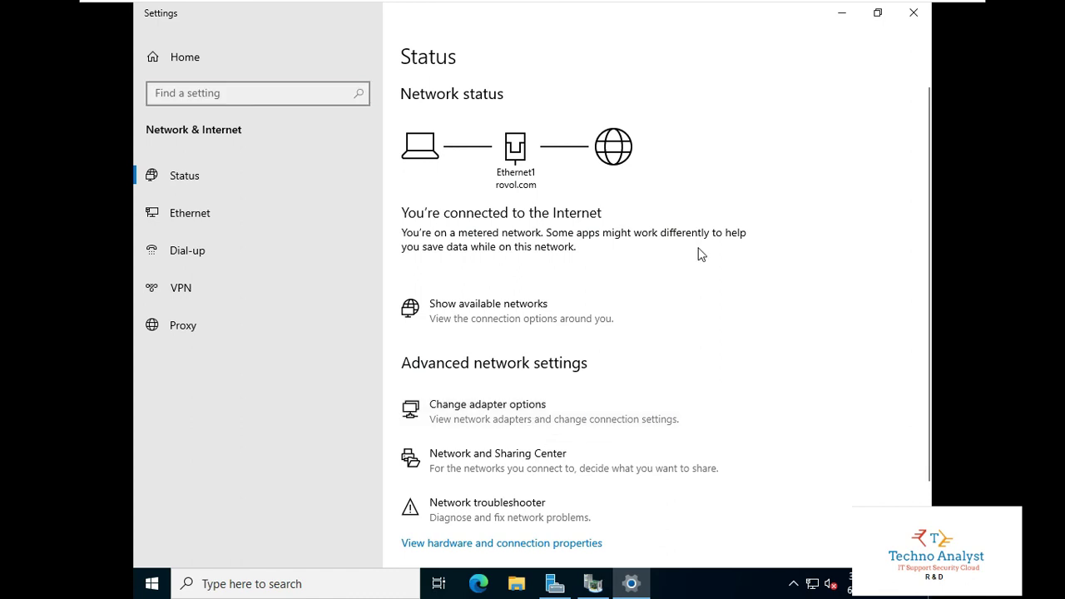
pyautogui.click(508, 420)
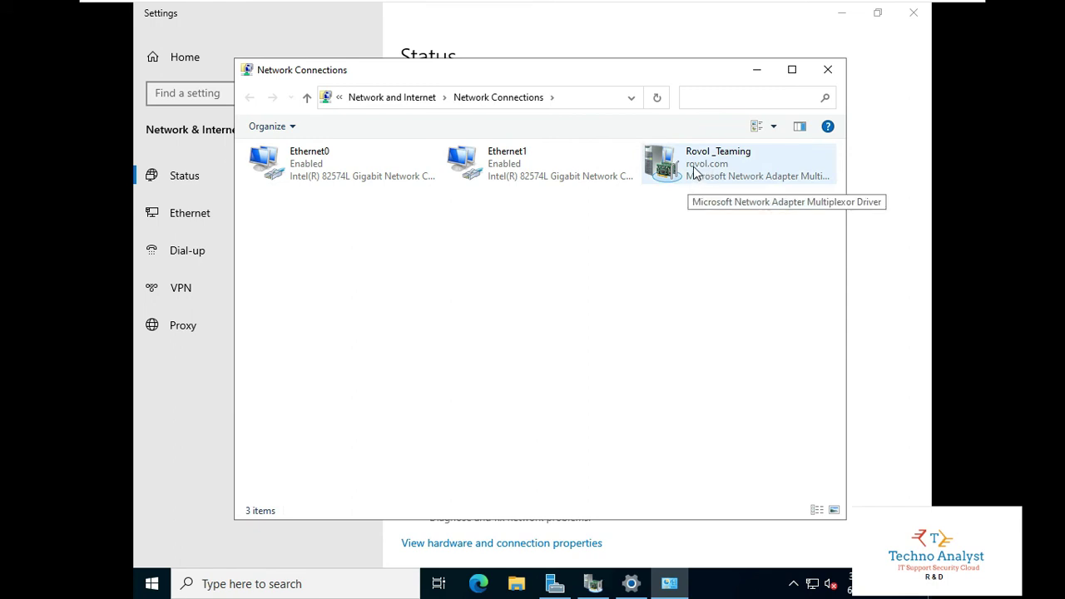
pyautogui.click(213, 584)
pyautogui.write('run')
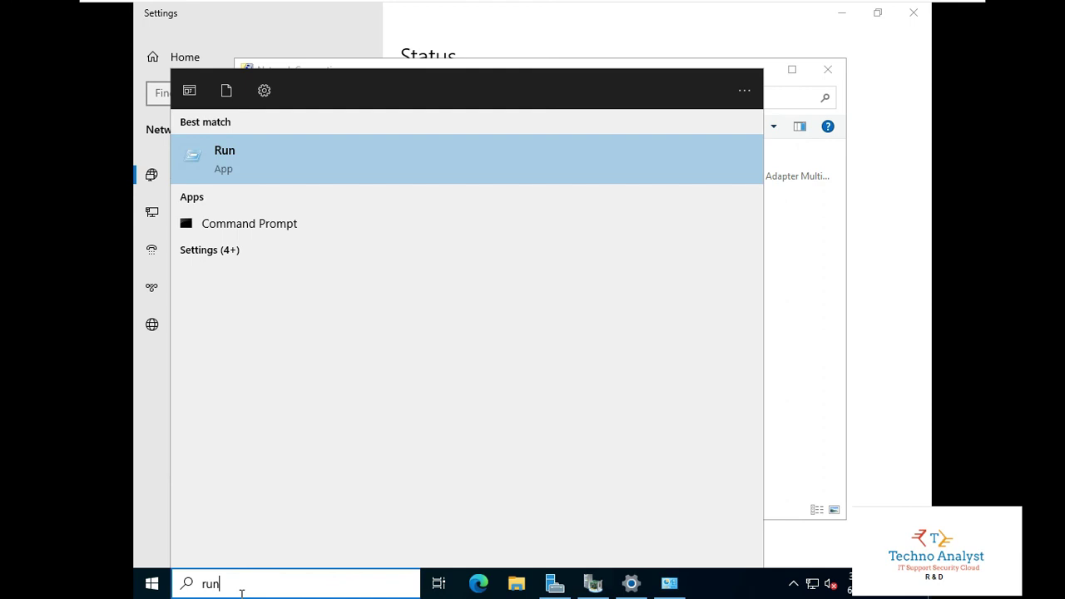
pyautogui.click(254, 168)
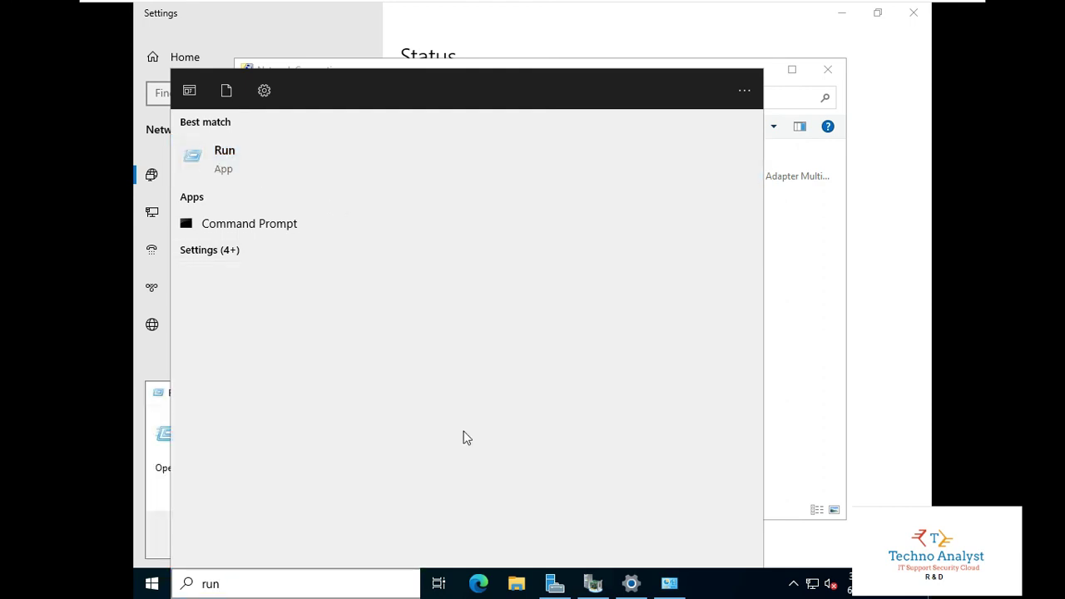
pyautogui.click(281, 542)
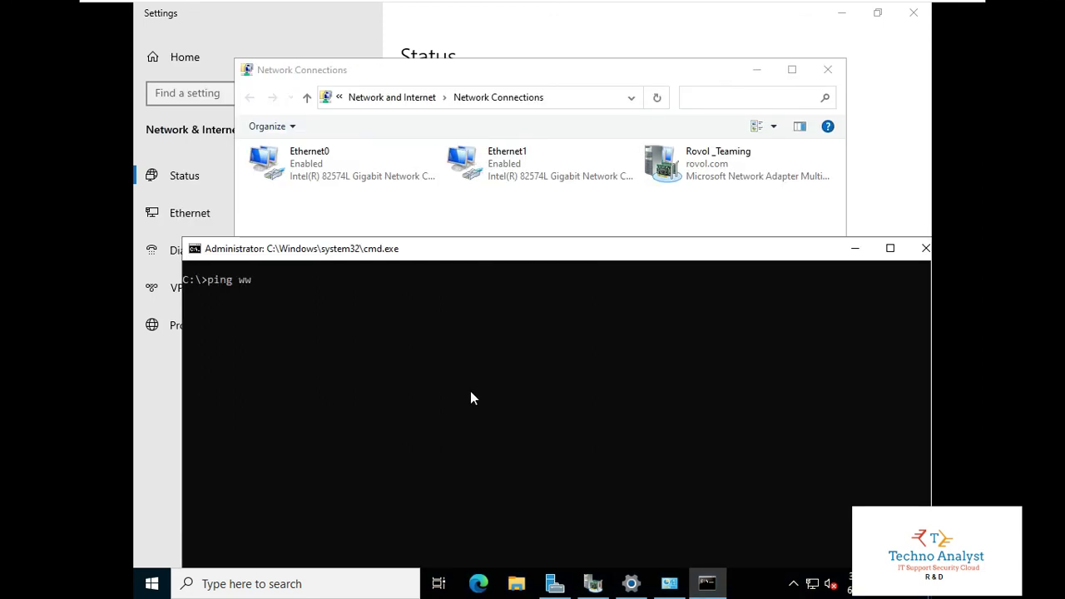
pyautogui.write('ping www.google.com ')
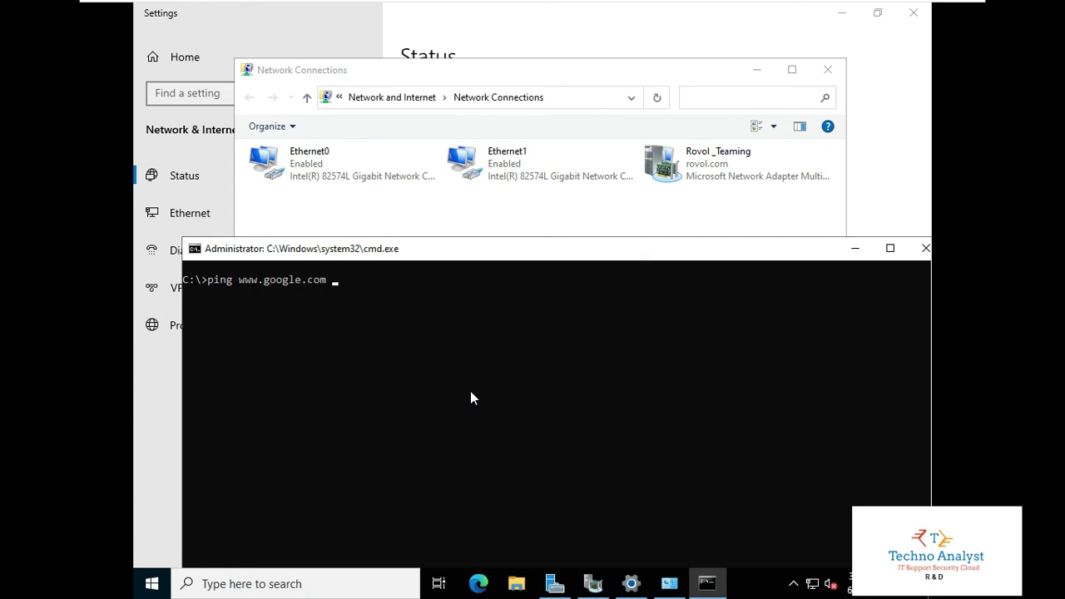
pyautogui.write('-t')
pyautogui.press('Return')
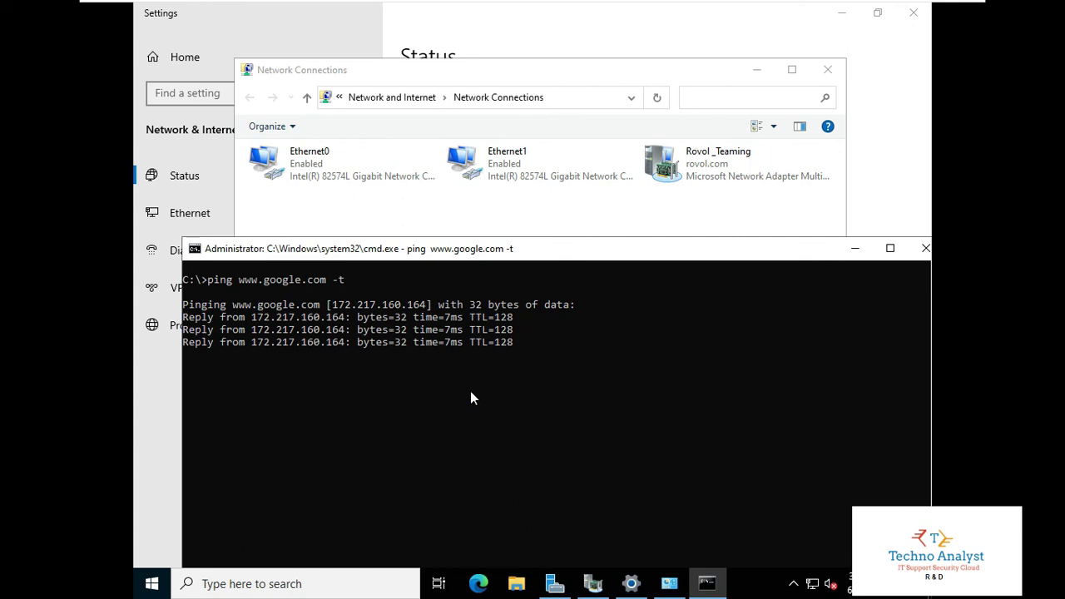
pyautogui.rightClick(321, 165)
pyautogui.click(351, 177)
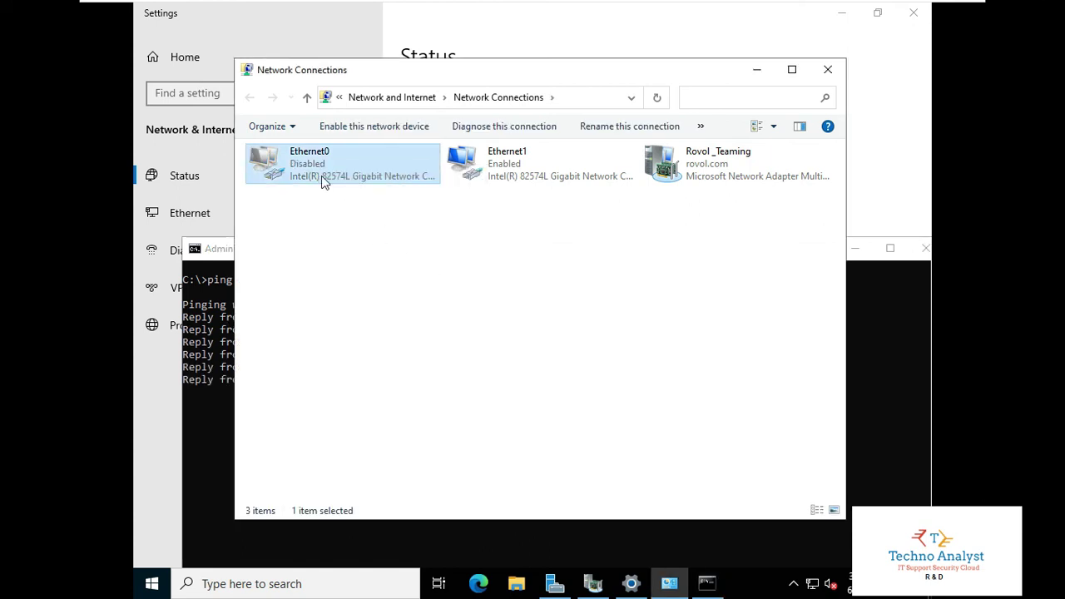
pyautogui.click(205, 422)
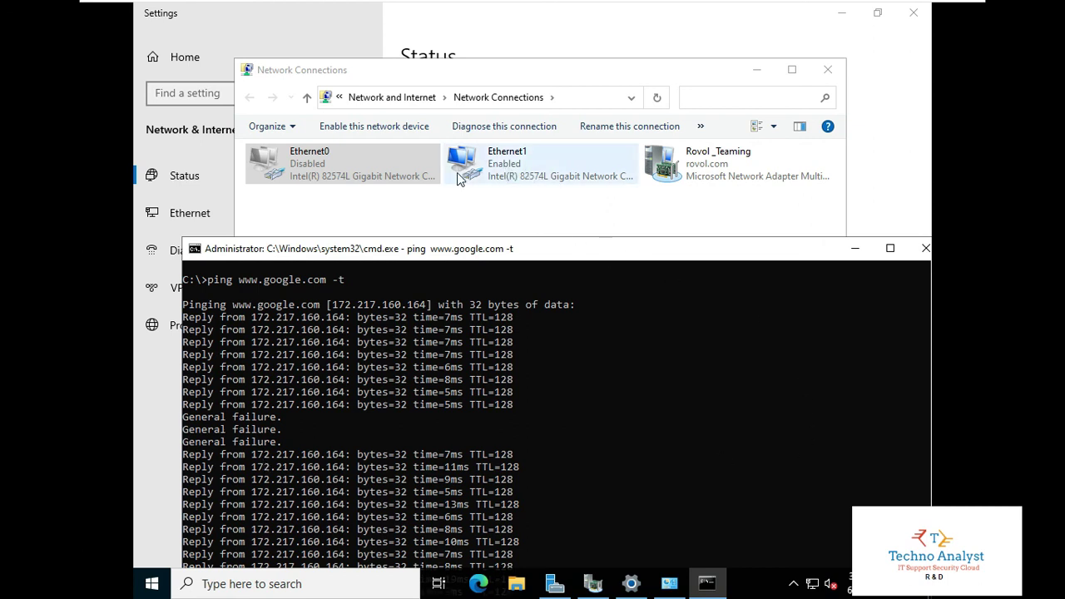
pyautogui.rightClick(321, 171)
pyautogui.click(362, 182)
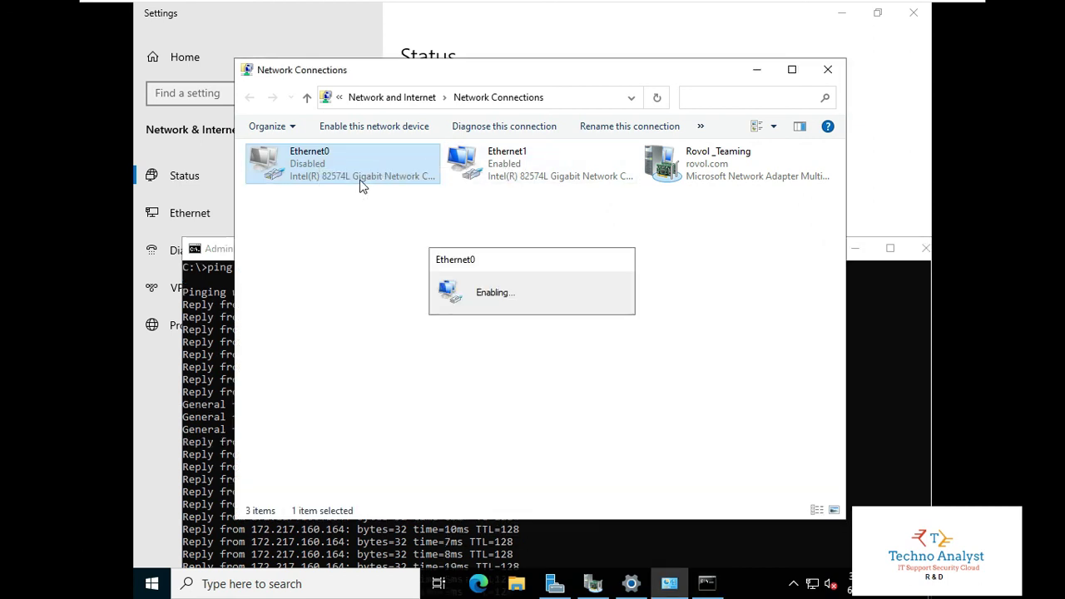
pyautogui.click(862, 394)
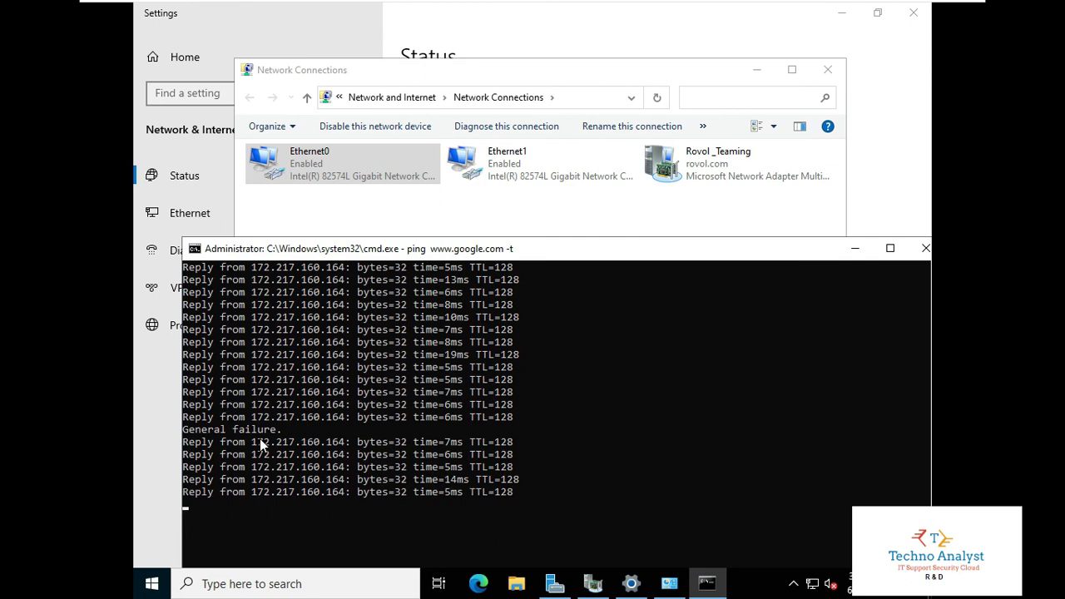
pyautogui.rightClick(507, 174)
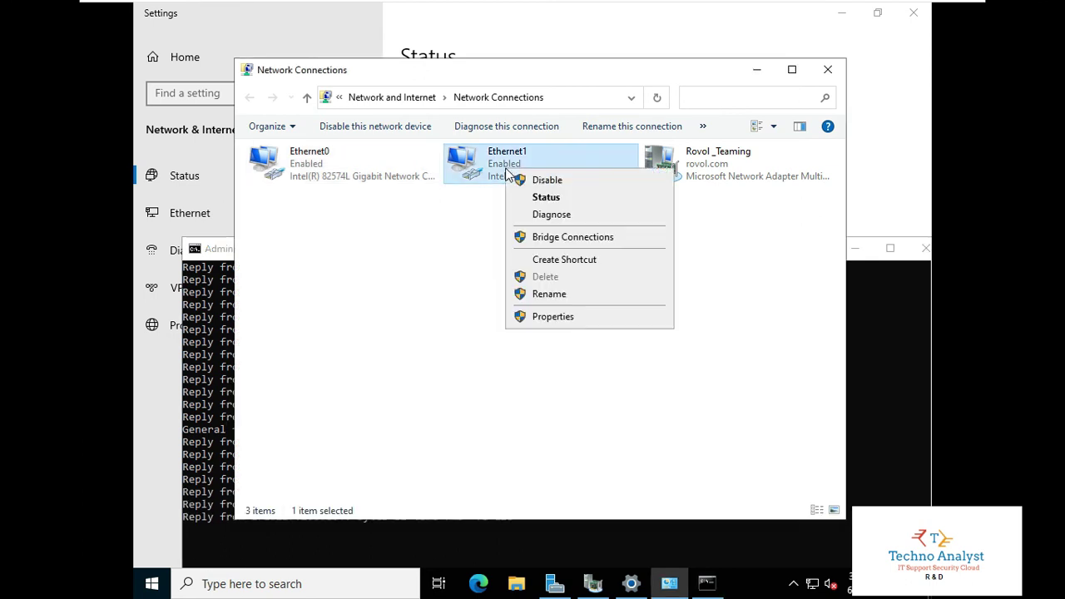
pyautogui.click(547, 181)
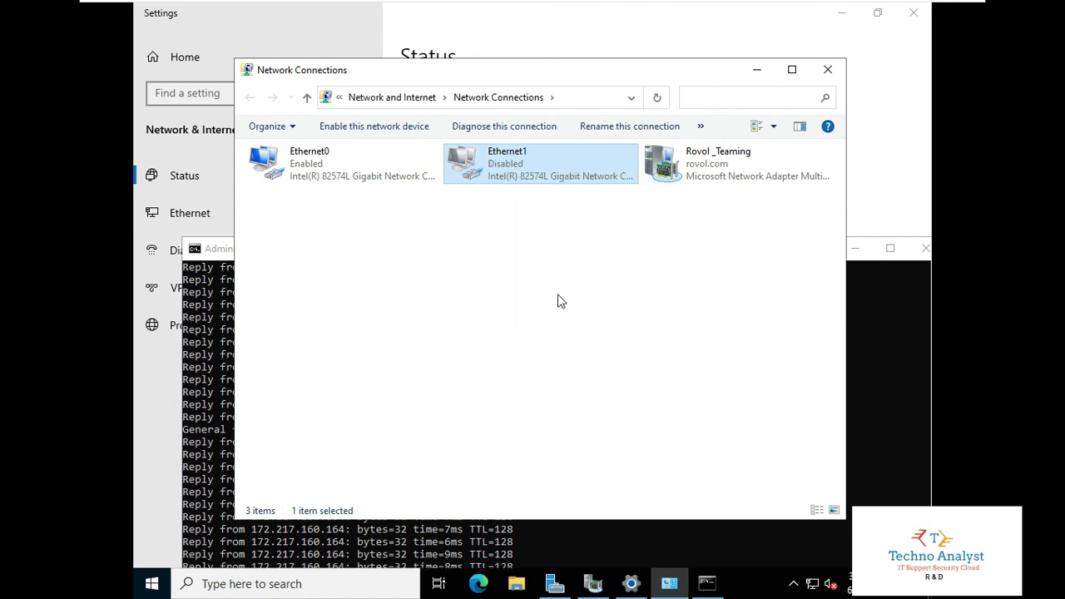
pyautogui.click(614, 532)
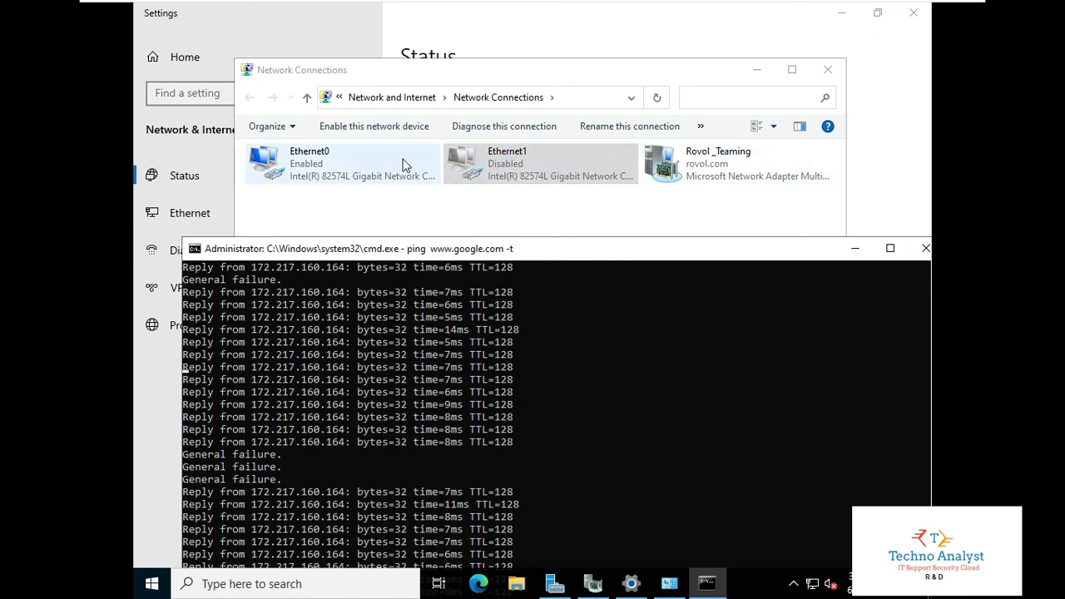
# Step: Disable the Ethernet0 adapter too, leaving no active team member, and check the running ping
pyautogui.rightClick(314, 167)
pyautogui.click(348, 172)
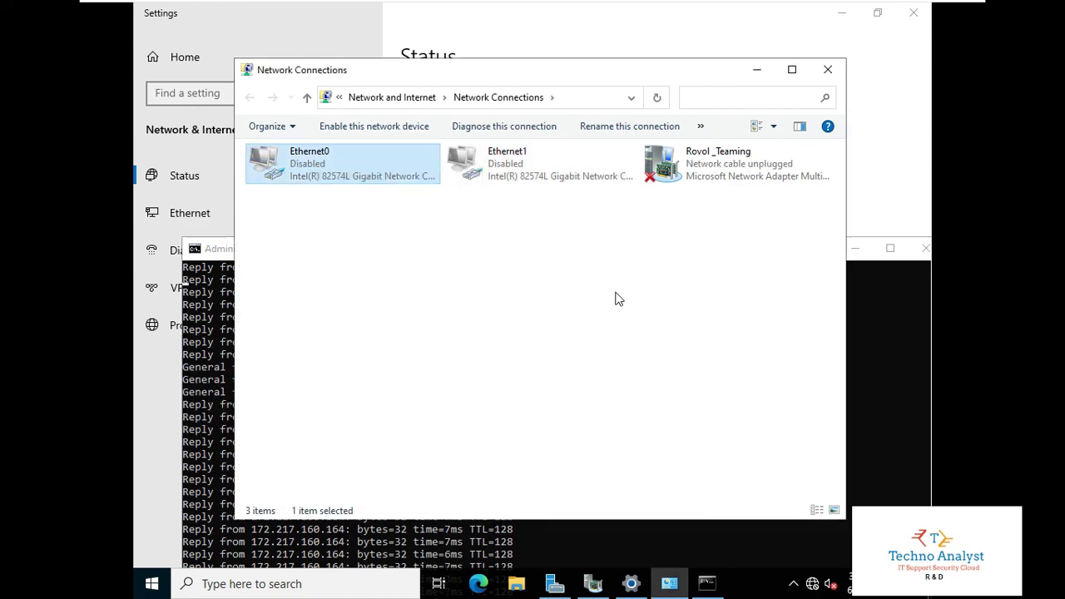
pyautogui.click(643, 532)
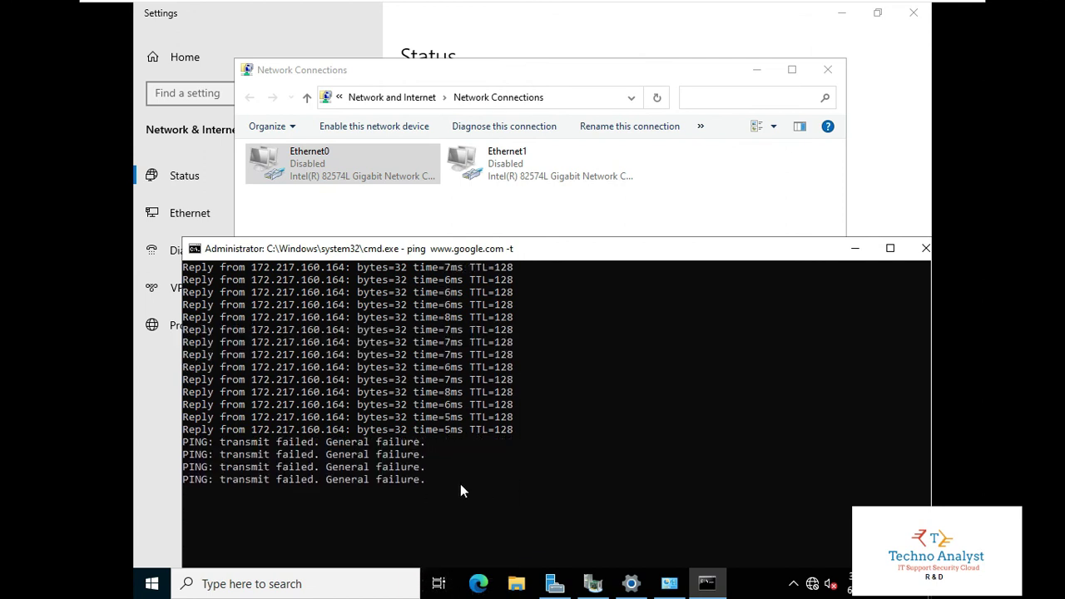
pyautogui.rightClick(335, 153)
pyautogui.rightClick(505, 171)
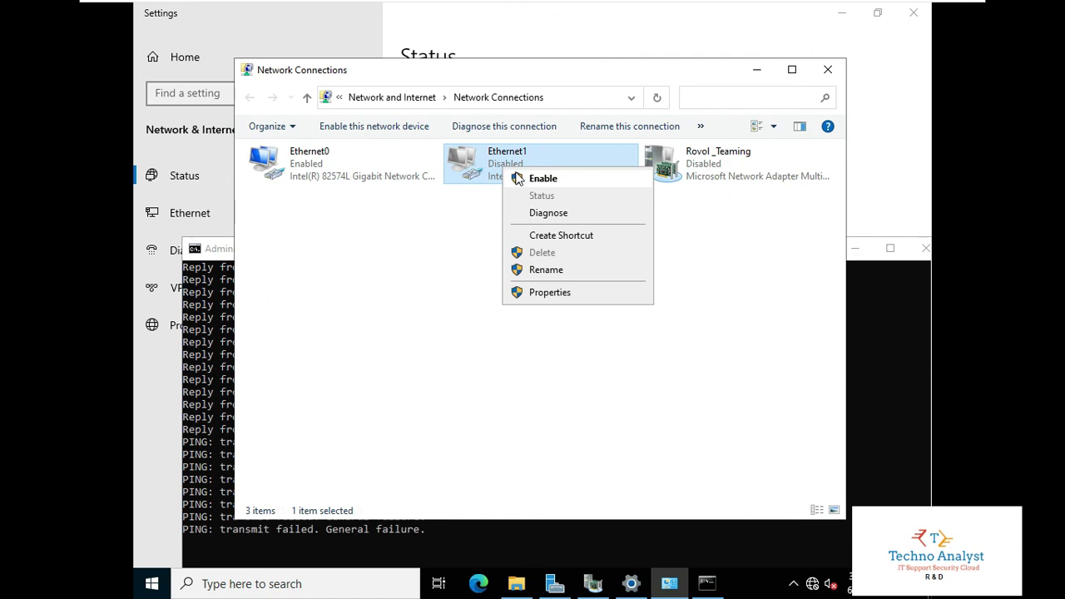
pyautogui.click(517, 178)
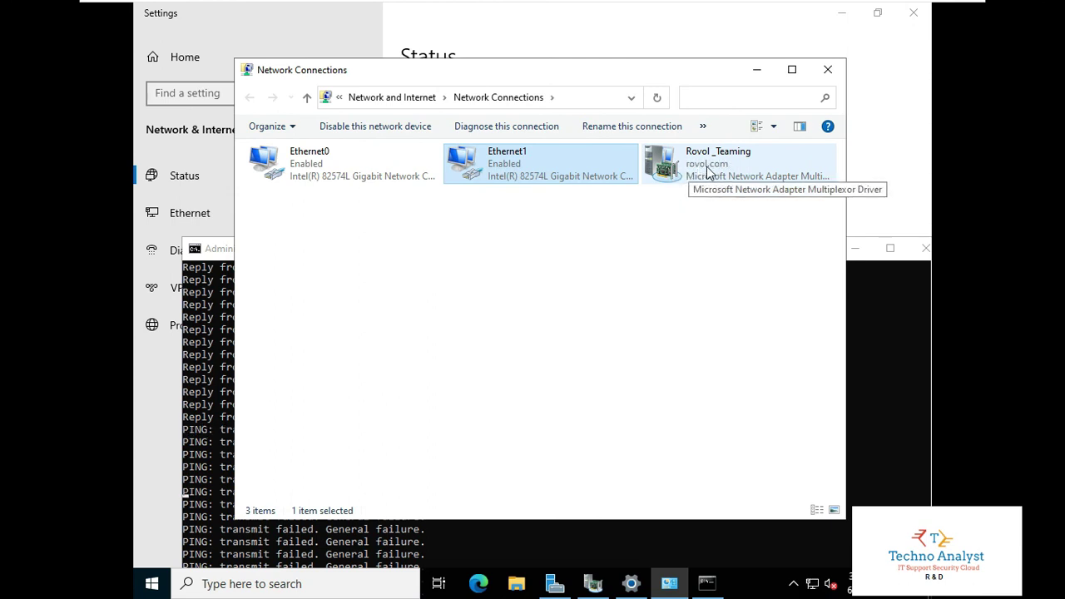
pyautogui.click(873, 391)
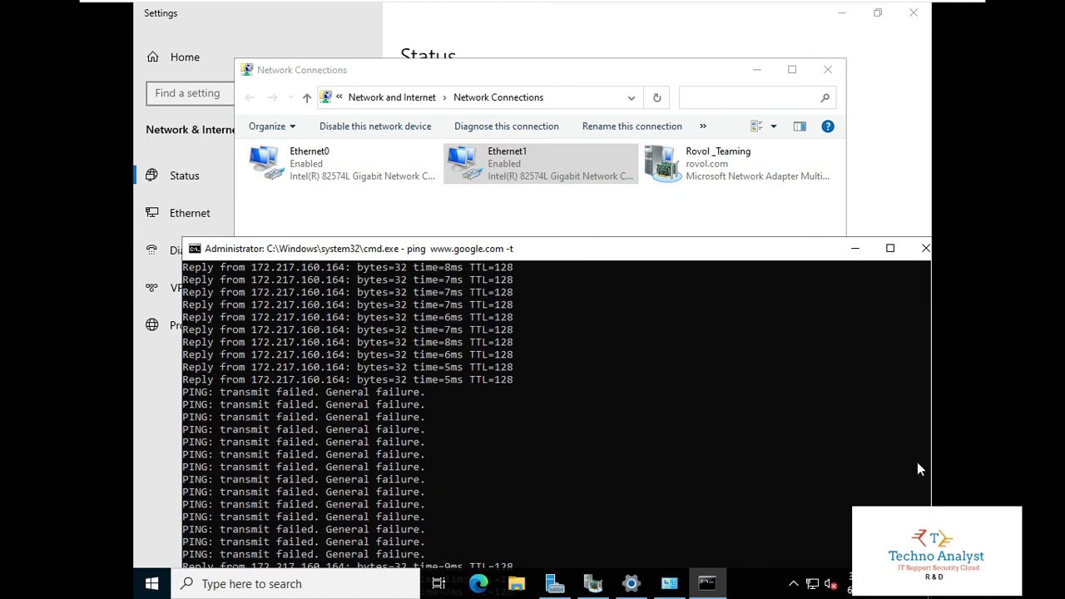
pyautogui.scroll(-10, 632, 394)
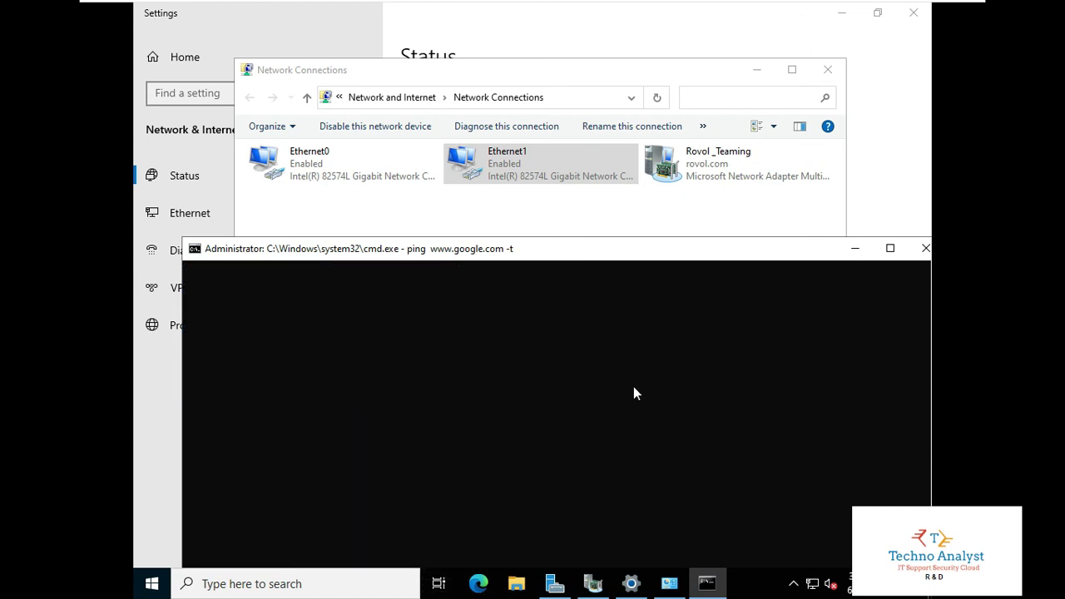
pyautogui.scroll(4, 641, 393)
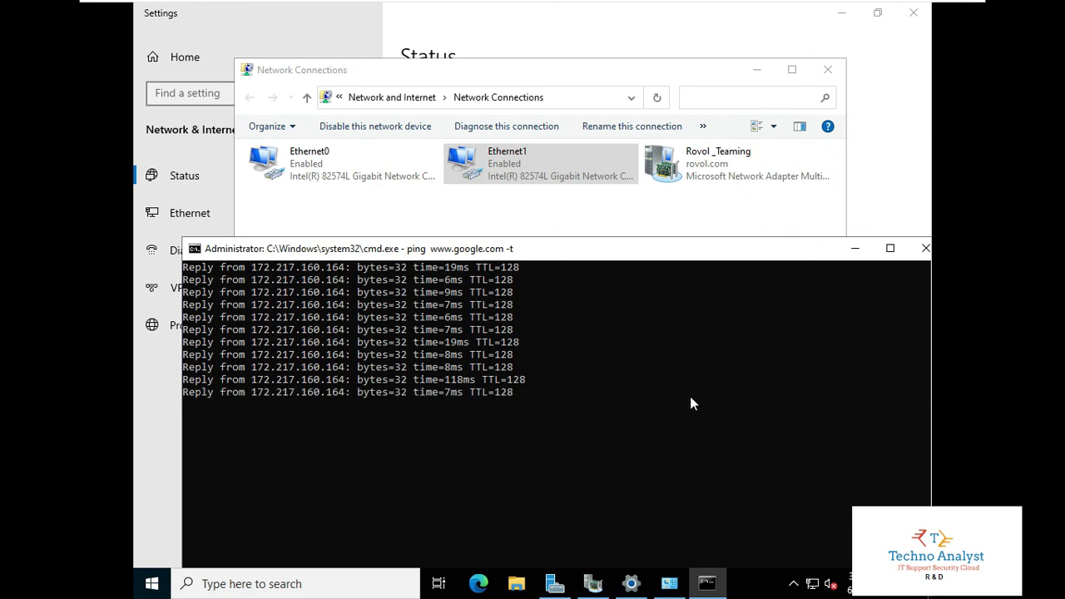